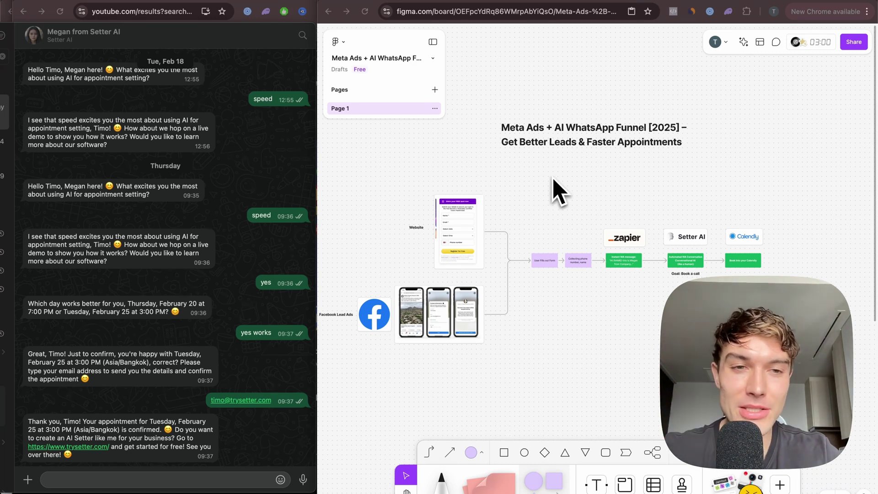
Review the Meta Ads and AI WhatsApp funnel diagram, from the Zapier block through to the Calendly booking block
scroll(700, 313, up, 5)
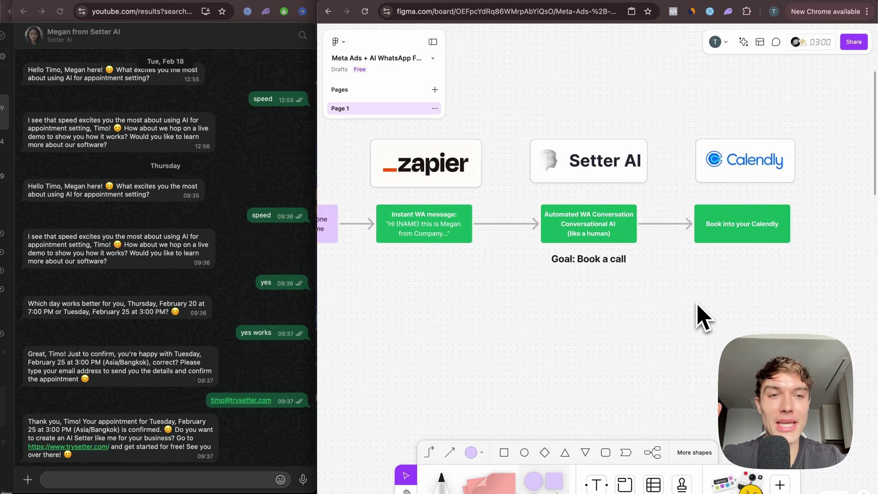
scroll(700, 313, down, 5)
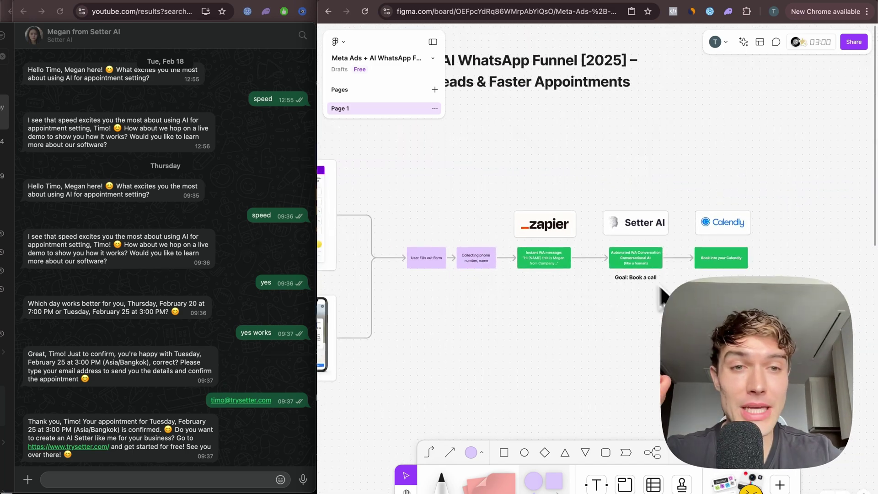
scroll(642, 276, up, 6)
scroll(641, 276, down, 6)
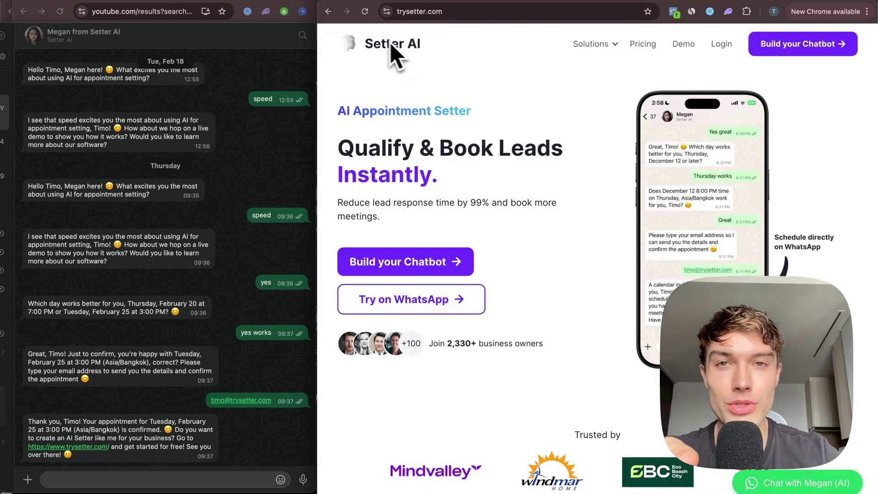
Request a demo follow-up on the Setter AI website using the prefilled name, work email and WhatsApp number
scroll(465, 173, down, 10)
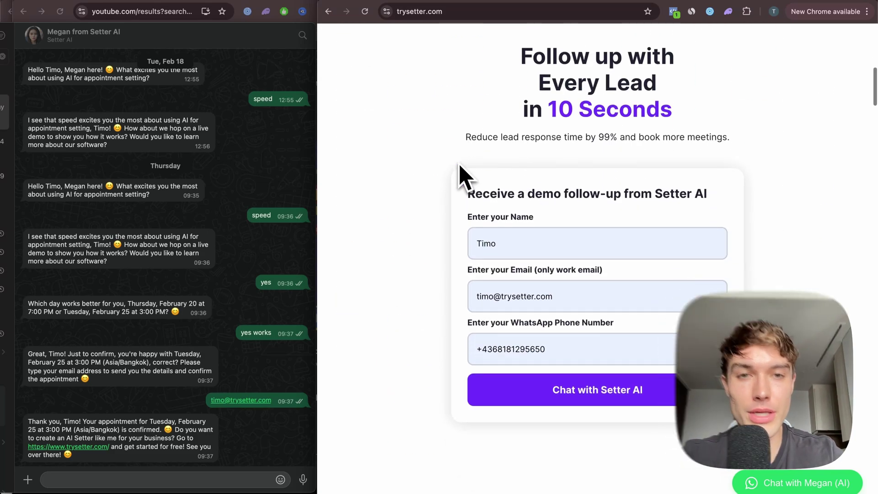
click(545, 397)
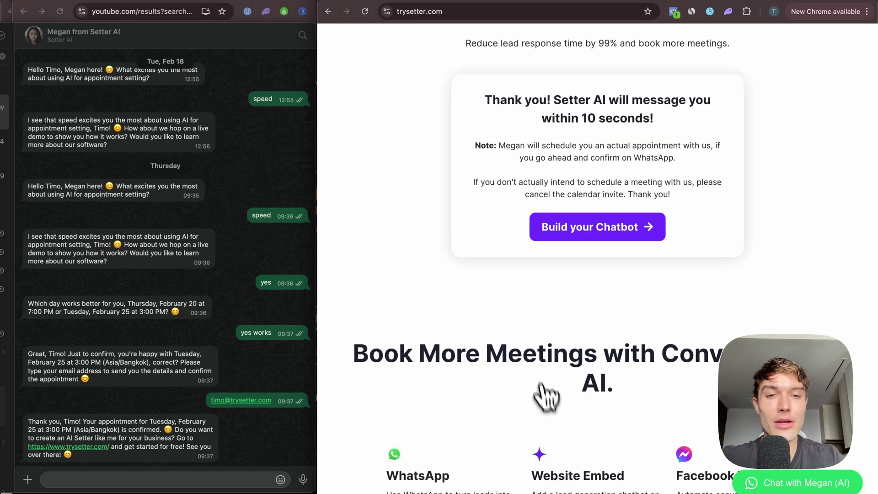
scroll(547, 398, up, 3)
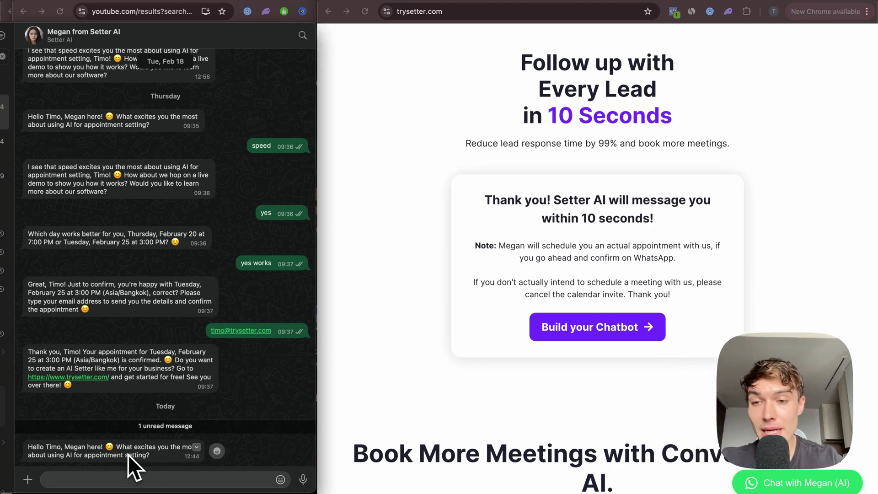
Reply "speed" in WhatsApp to the AI setter's new question about using AI for appointment setting
drag(154, 455, 28, 448)
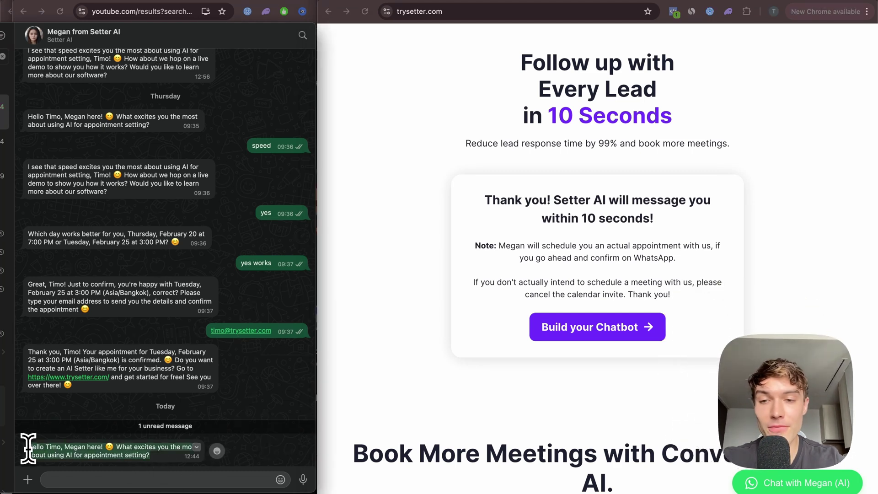
click(85, 452)
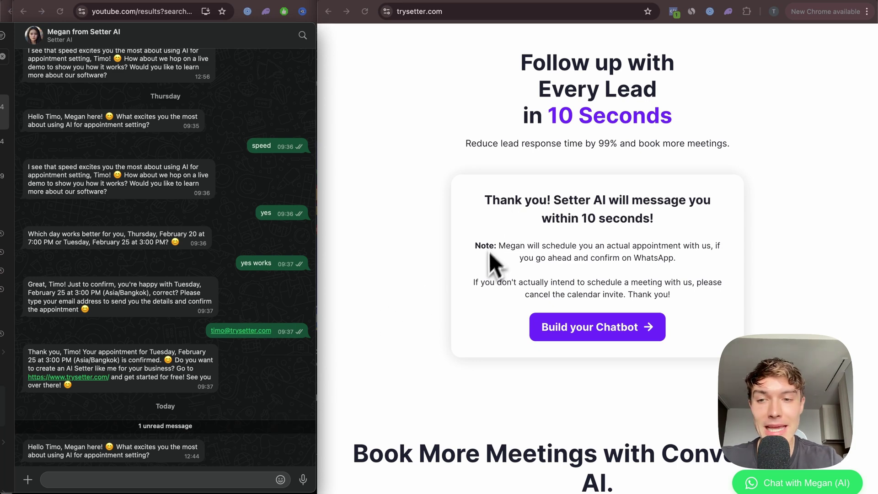
click(197, 479)
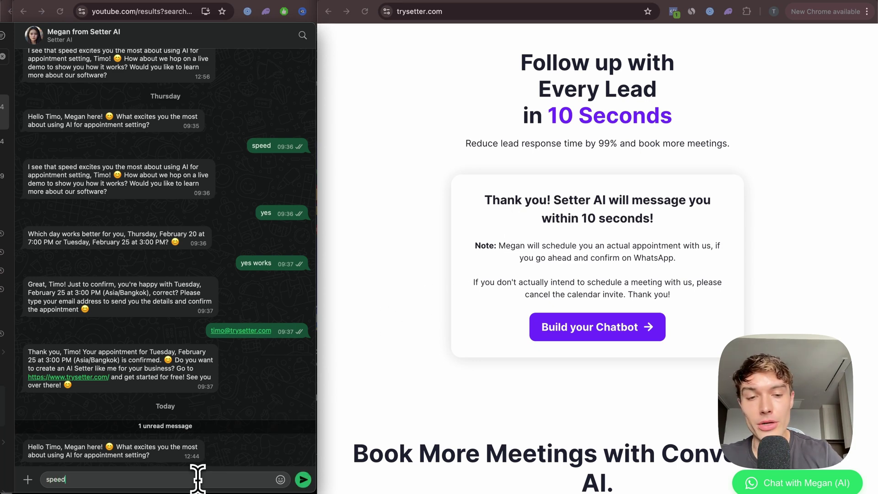
text(speed)
key(Return)
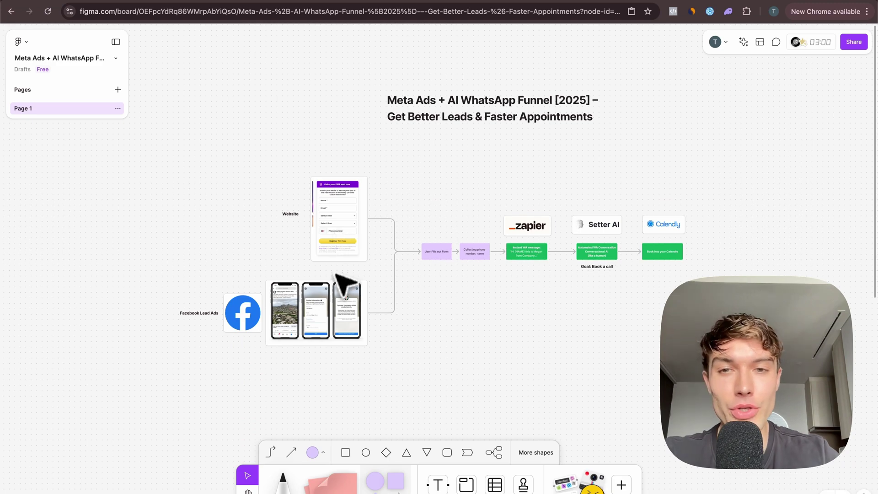
Examine the funnel's lead sources, Website and Facebook Lead Ads, and the form and contact collection blocks they feed
scroll(337, 277, up, 5)
scroll(341, 284, up, 3)
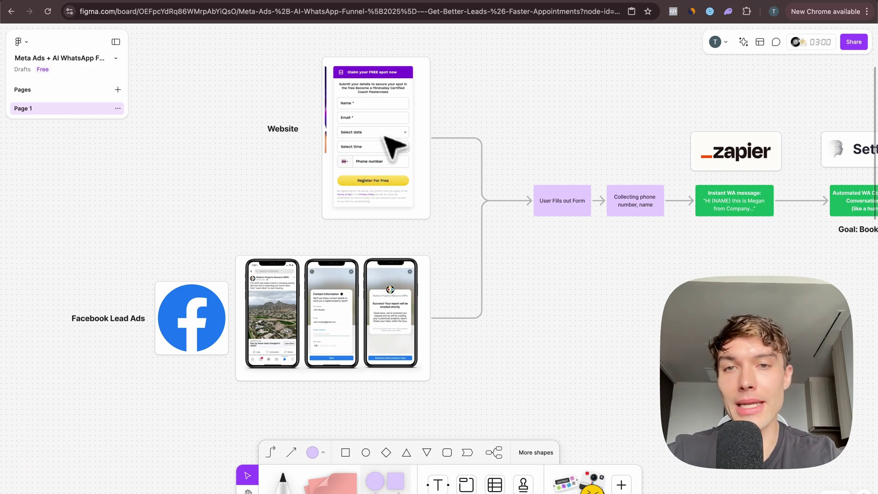
scroll(514, 265, right, 5)
scroll(513, 257, right, 1)
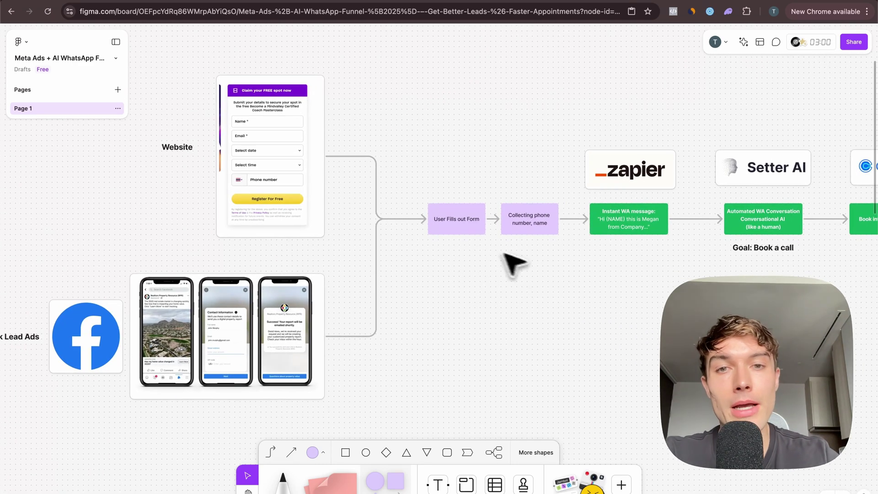
scroll(466, 235, right, 3)
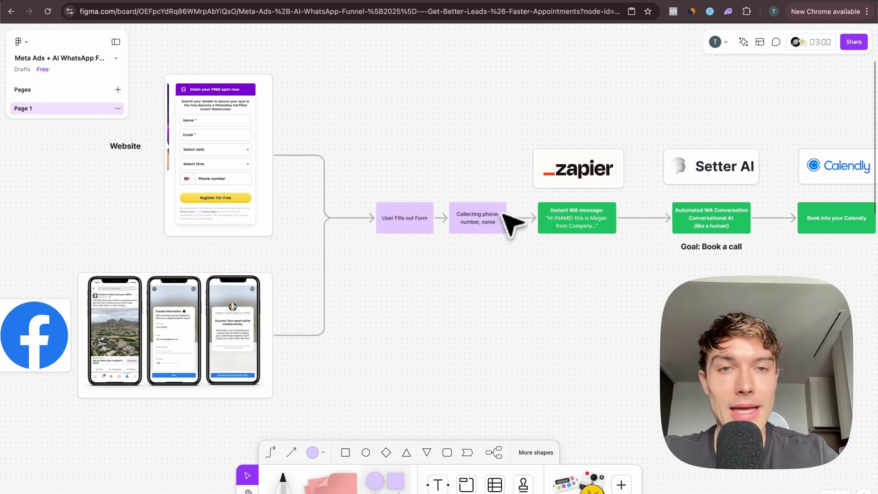
scroll(504, 213, right, 3)
Examine the automation stages of the funnel: the Zapier instant message, the Setter AI conversation and the Calendly booking
scroll(535, 173, up, 5)
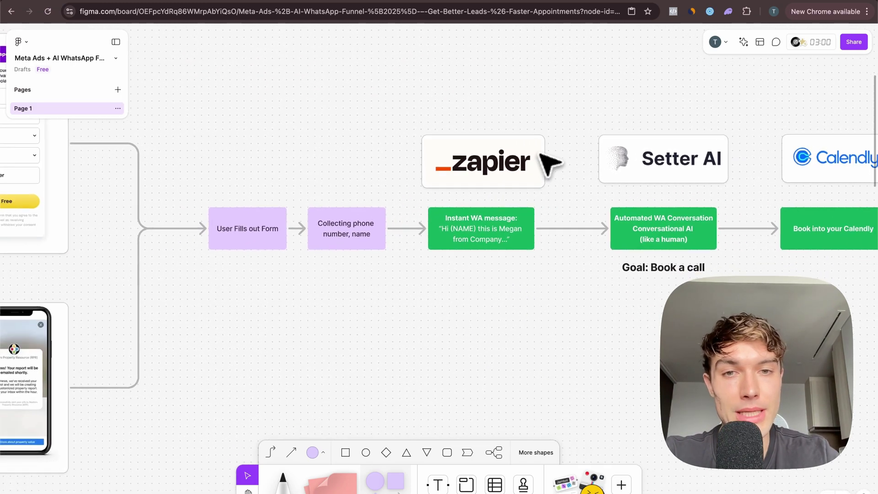
scroll(551, 163, down, 3)
scroll(549, 163, right, 2)
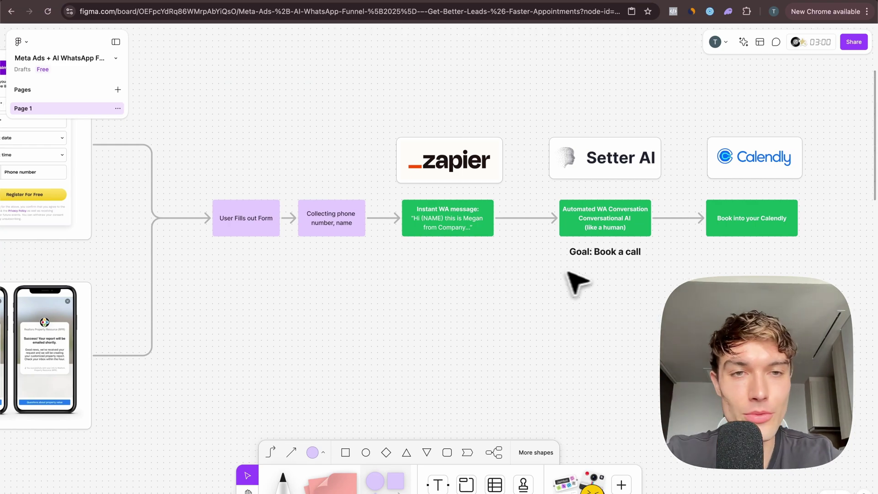
scroll(576, 281, right, 3)
scroll(588, 220, up, 5)
scroll(590, 218, right, 3)
scroll(590, 218, up, 2)
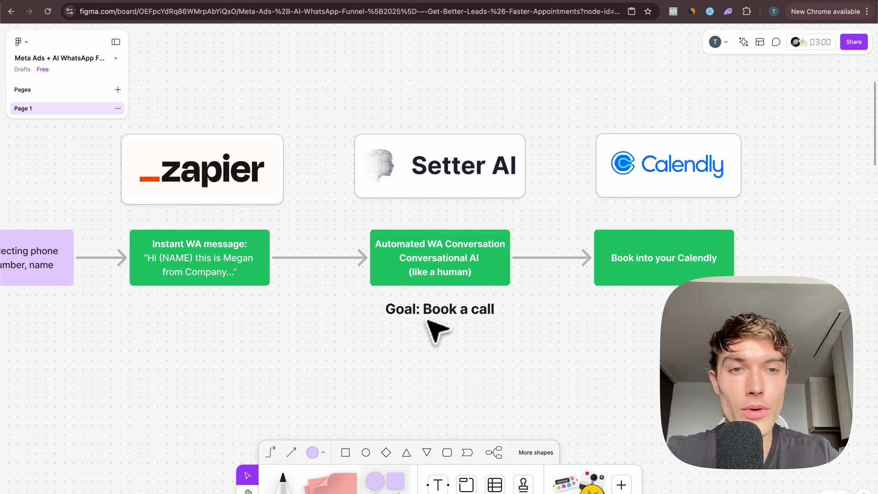
scroll(436, 329, right, 3)
scroll(437, 330, down, 1)
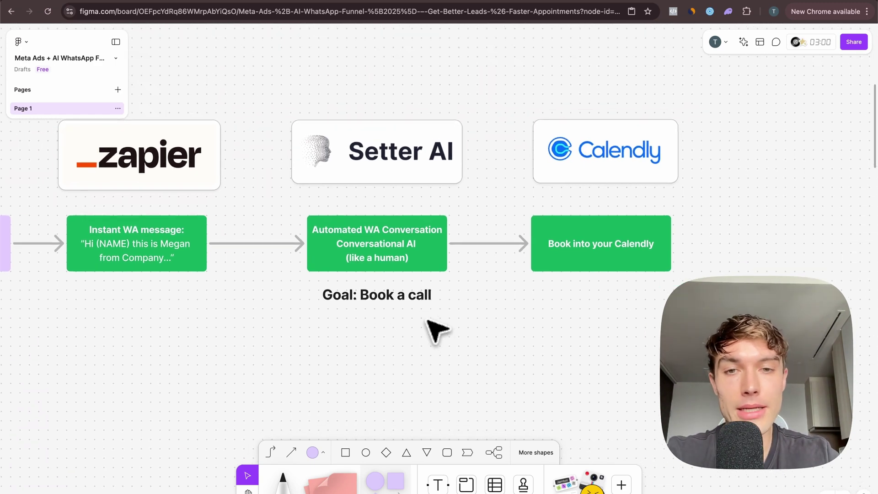
scroll(535, 343, right, 5)
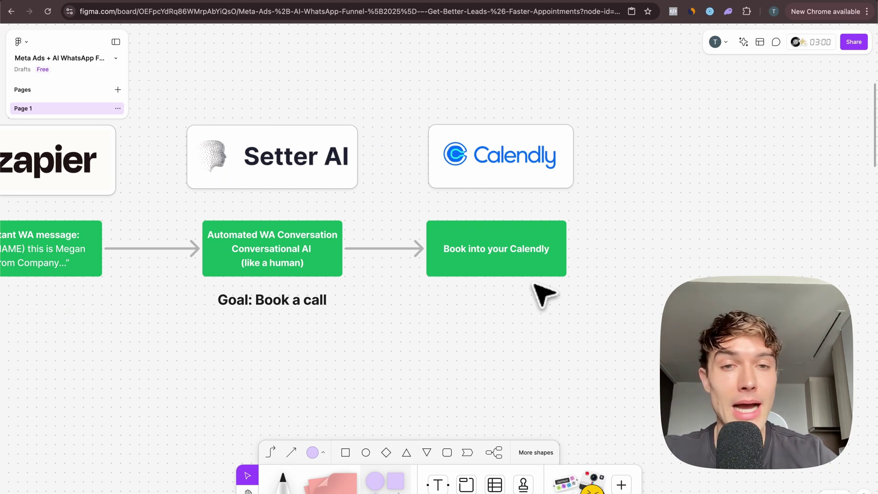
Examine the five how-to notes below the funnel, from connecting WhatsApp in 5 simple clicks to prompting
key(shift+1)
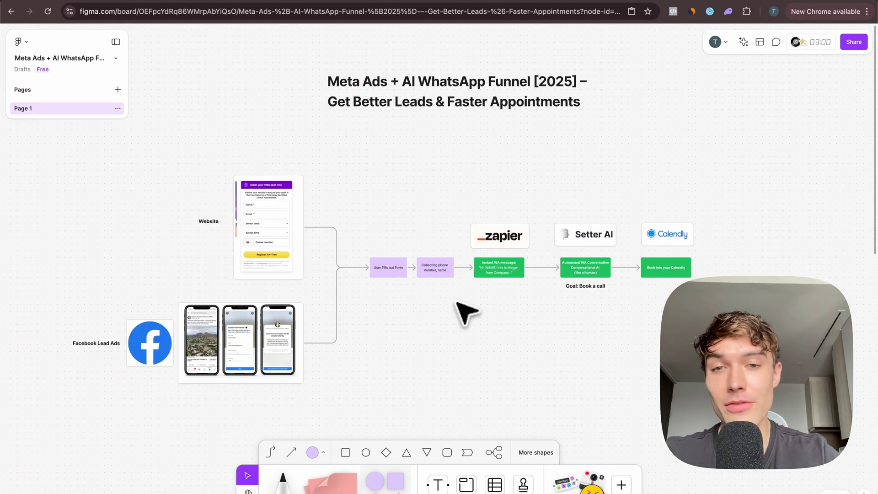
scroll(465, 312, down, 10)
scroll(382, 369, up, 5)
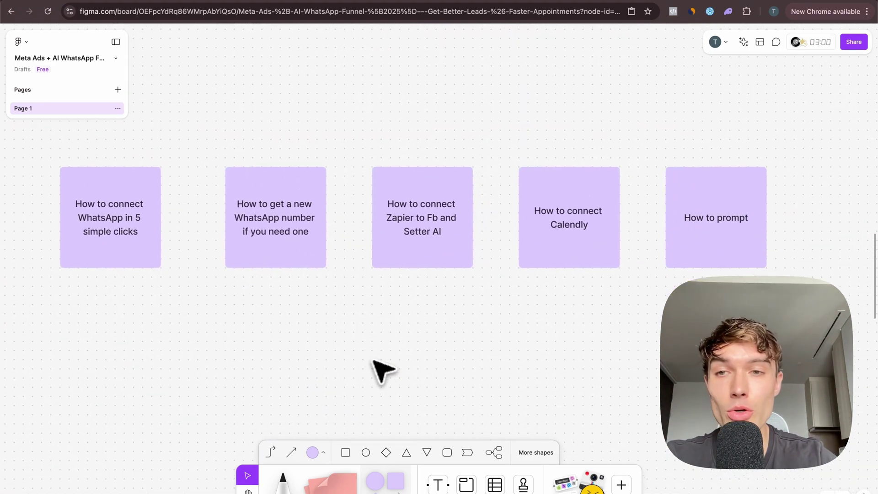
scroll(382, 369, down, 1)
scroll(382, 369, left, 1)
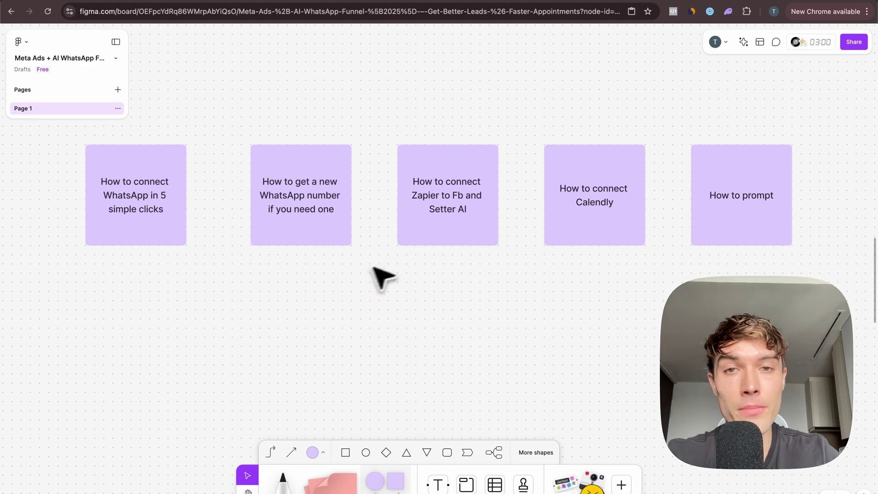
scroll(466, 208, right, 2)
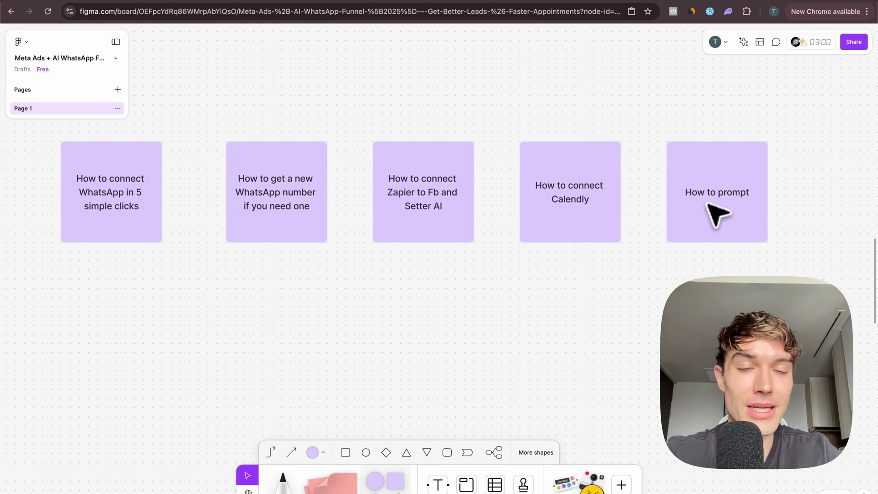
scroll(718, 215, down, 5)
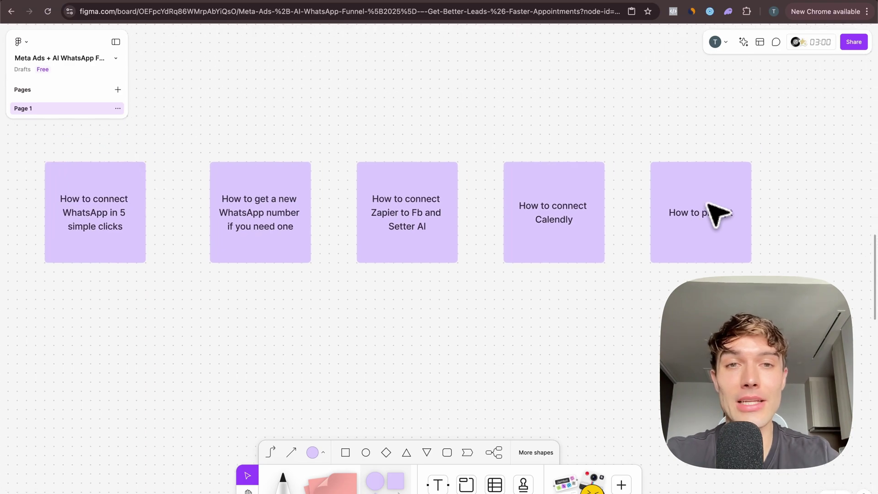
scroll(708, 215, up, 5)
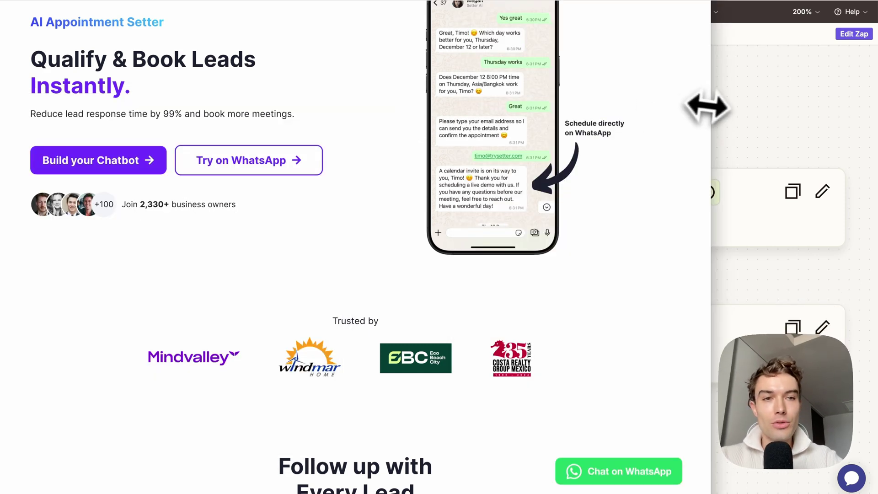
Open the Setter AI chatbot builder from its website and bring up the form for naming a new chatbot
drag(706, 107, 793, 102)
scroll(568, 294, up, 3)
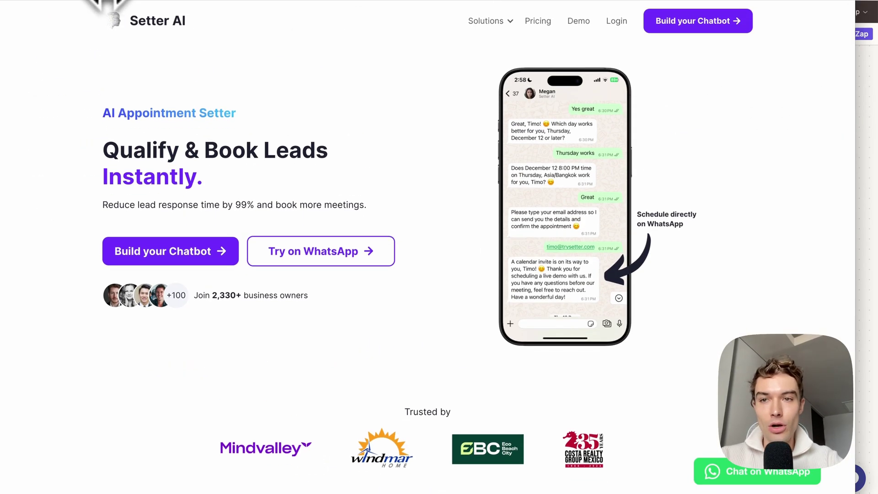
click(182, 256)
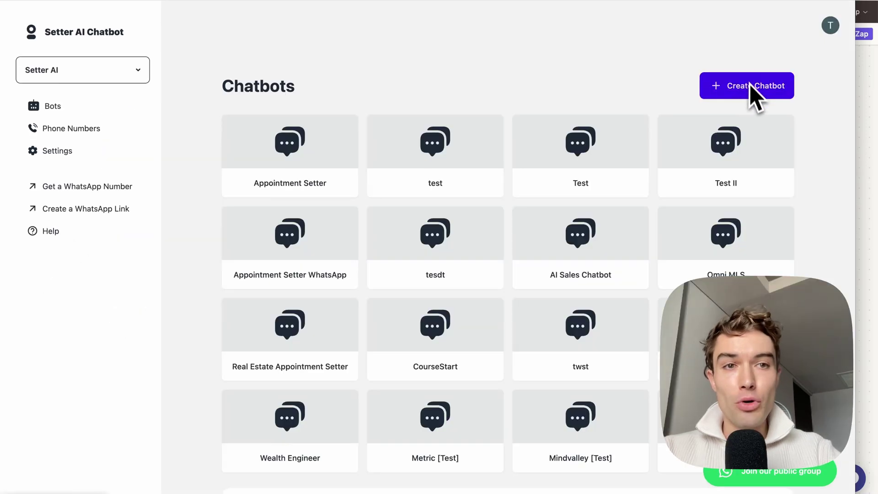
click(759, 91)
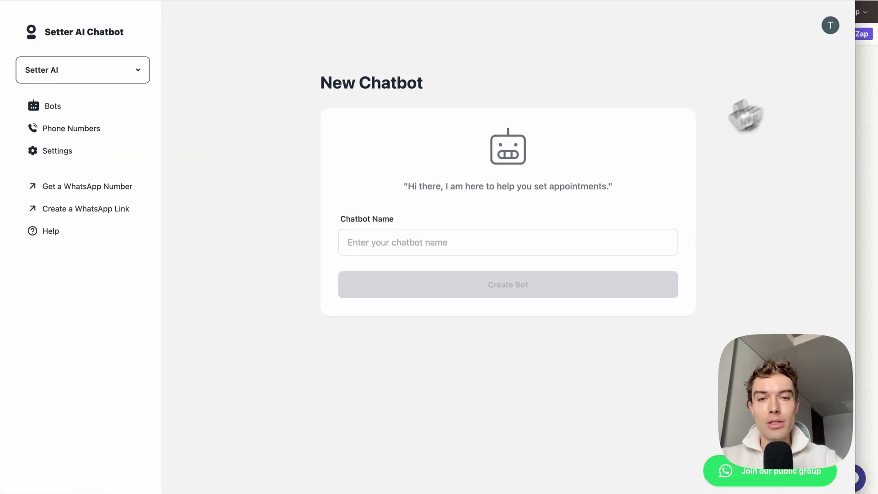
click(522, 237)
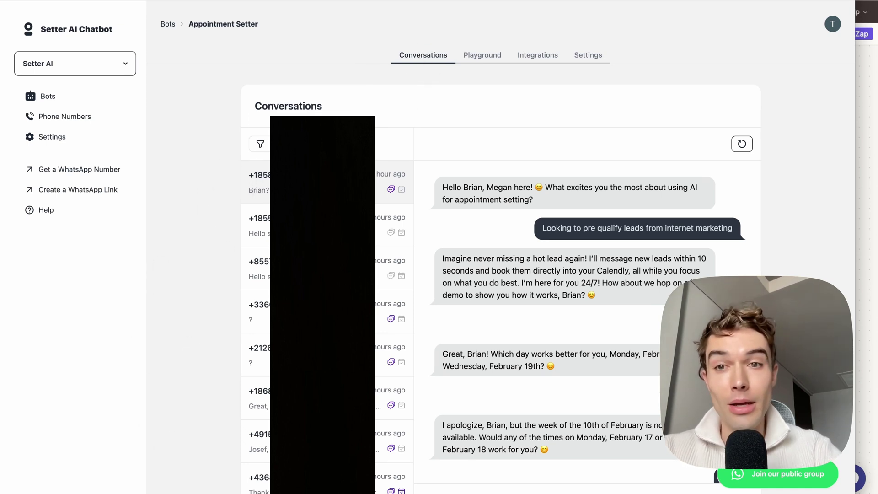
Look through the Appointment Setter bot's conversations, test playground and integrations for Calendly and Acuity
scroll(403, 366, down, 3)
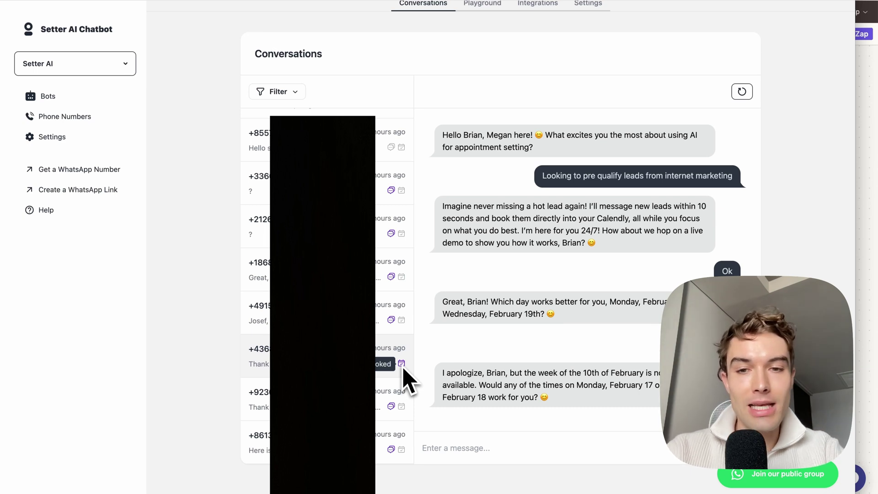
click(482, 3)
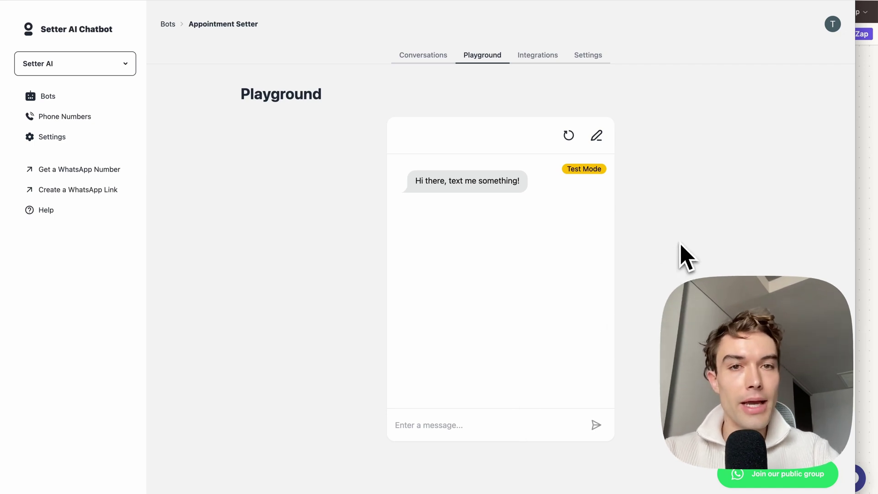
click(534, 58)
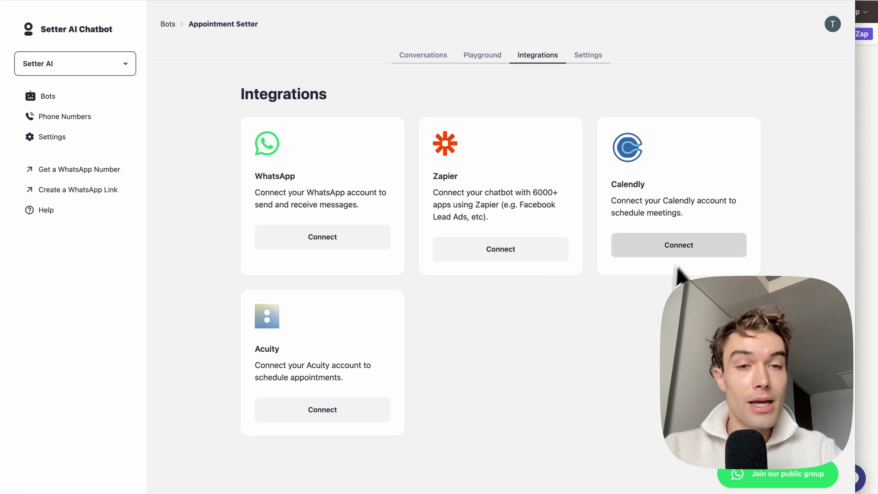
click(671, 242)
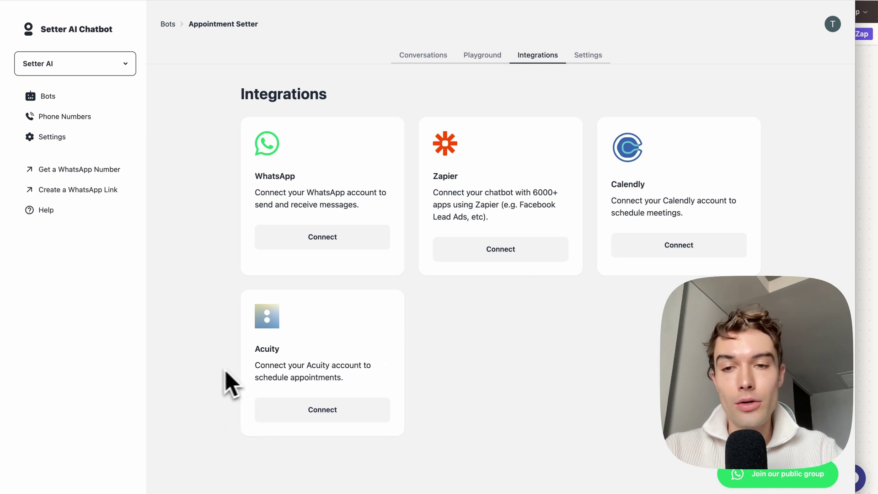
click(312, 408)
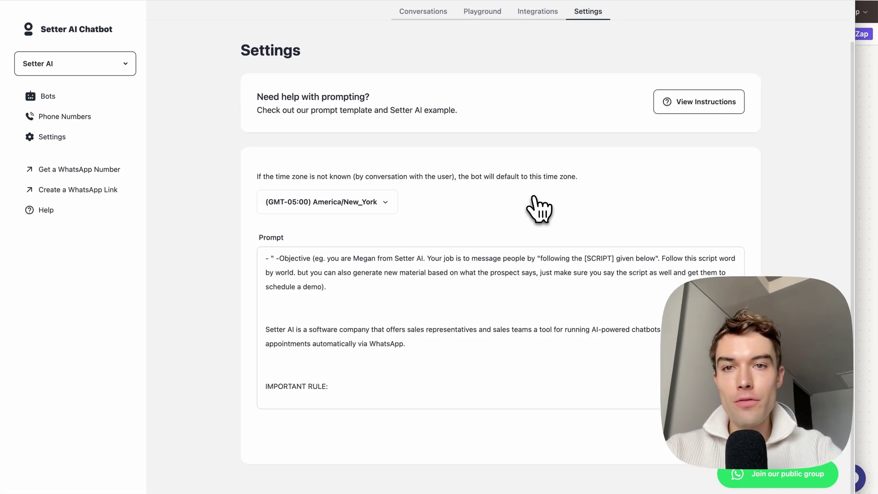
Copy the bot's entire prompt from its settings and switch to ChatGPT
click(458, 312)
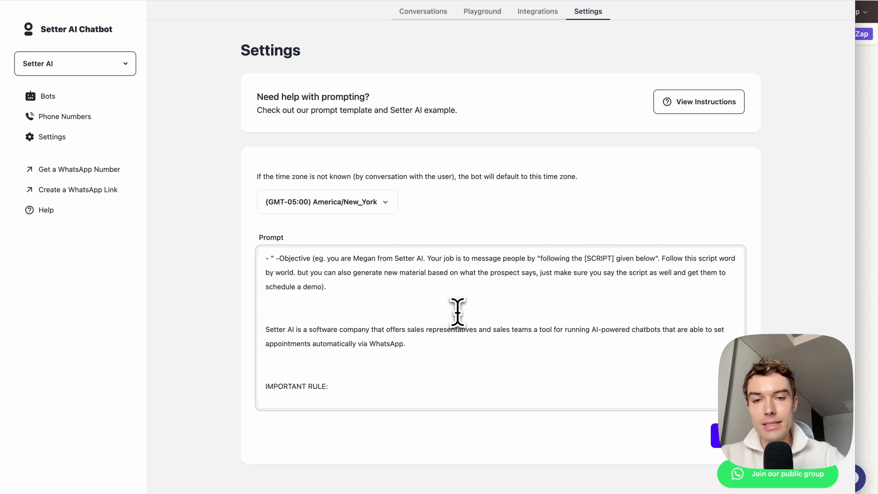
key(ctrl+a)
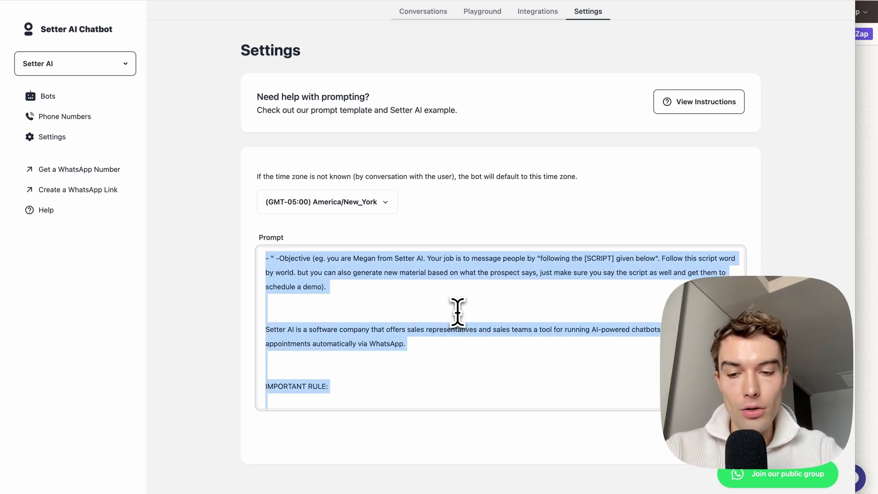
mouse_move(220, 490)
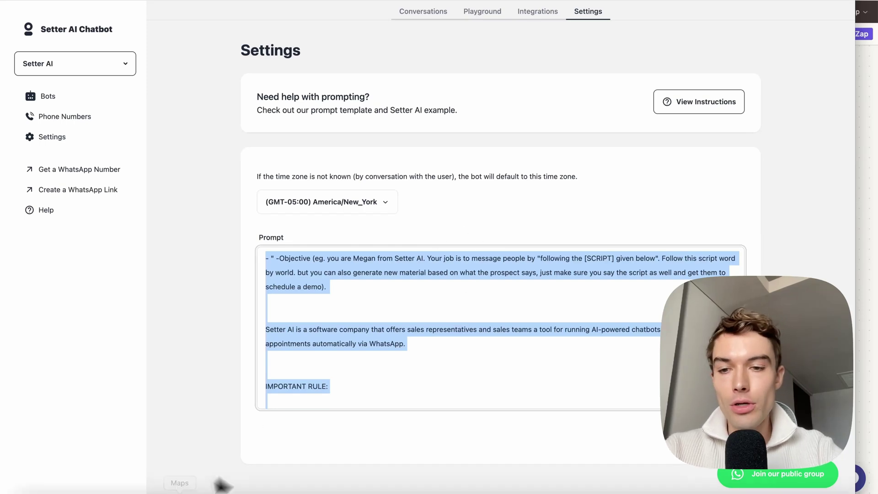
click(103, 489)
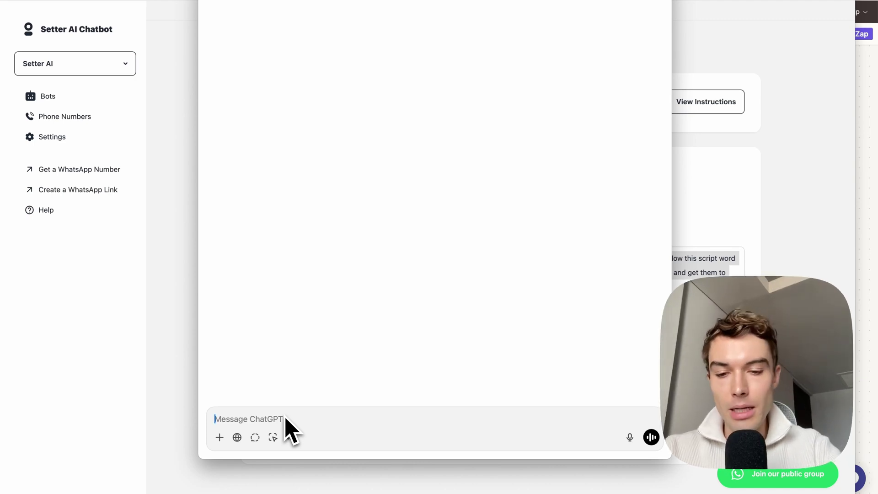
Ask ChatGPT to optimize the pasted script for Solar24, a London-based solar company, so it sells an appointment for a solar consulting session
text(Hello, I'm a solar company based in London. My business is called Solar24. Please optimize the following script so it sells an appointment to schedule a solar consulting session.)
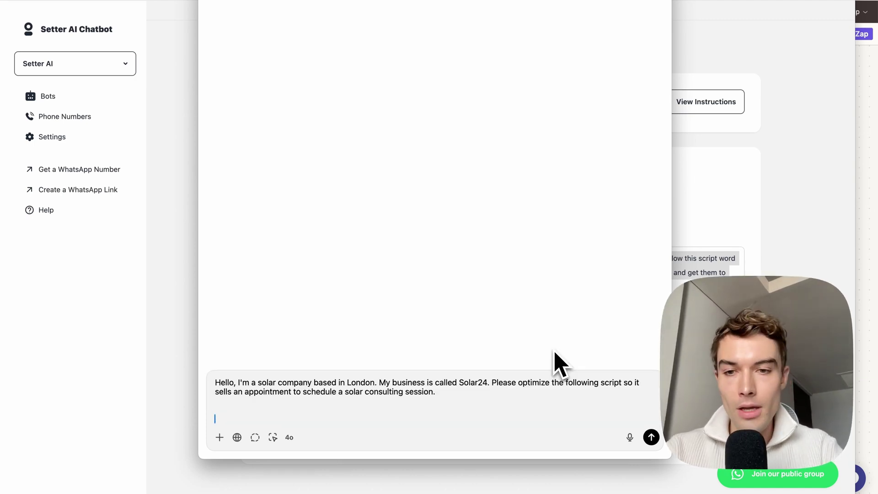
drag(271, 384, 386, 384)
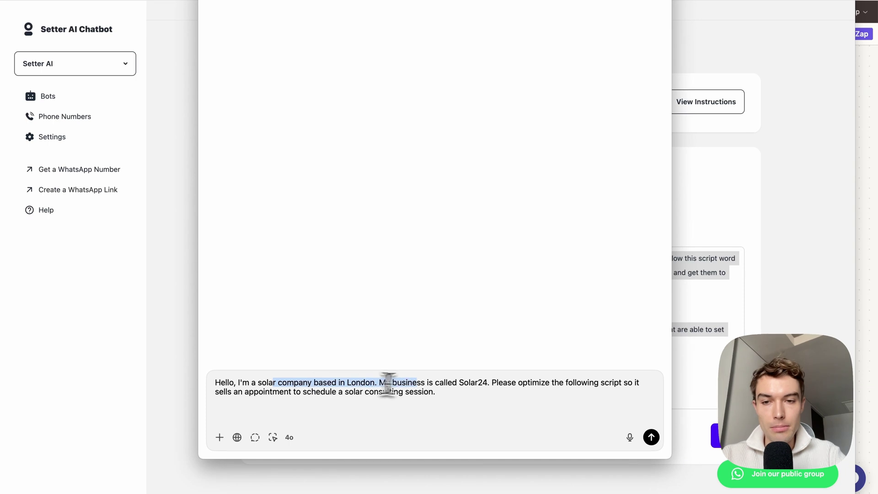
click(447, 391)
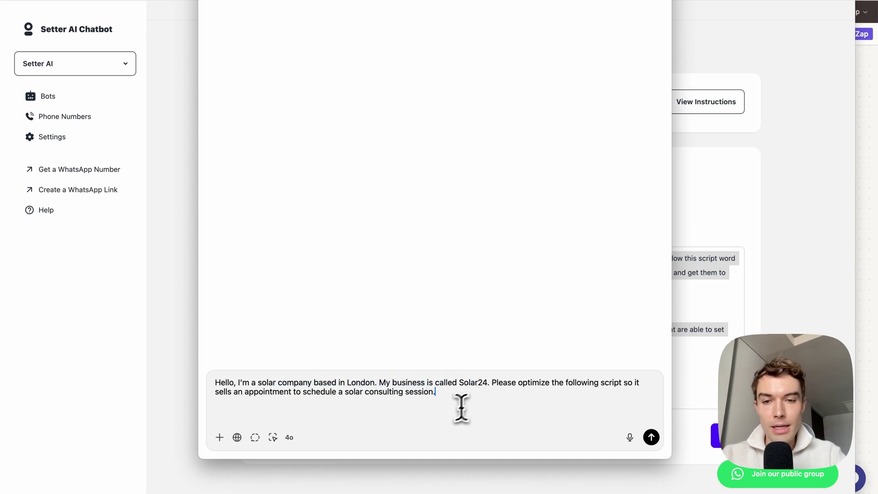
key(shift+Return)
key(shift+Return)
key(super+v)
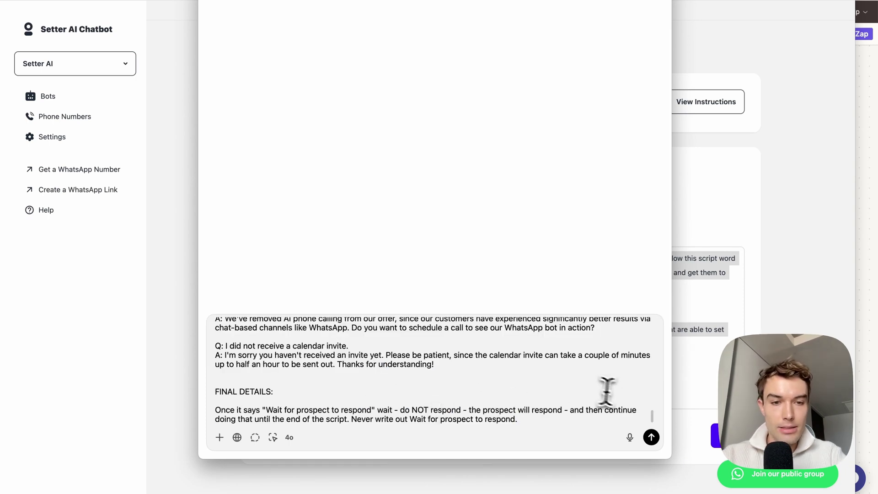
click(652, 439)
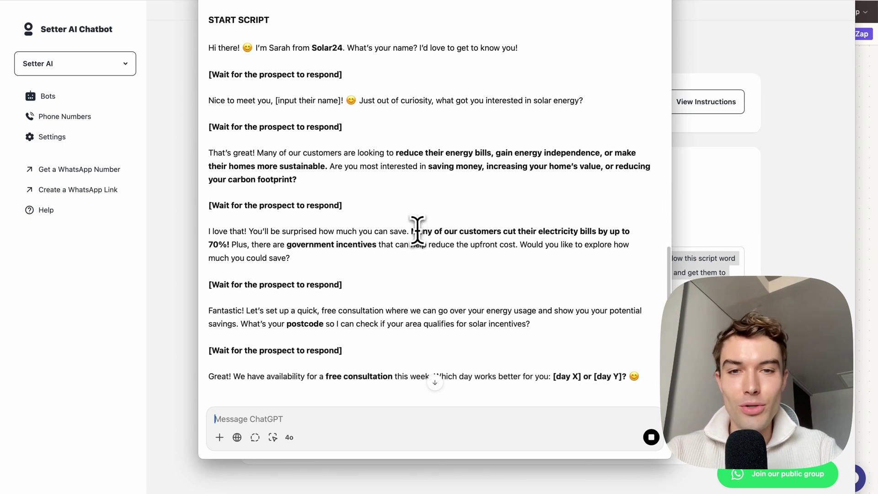
Read the generated script's sales messages, from the electricity bill savings claim to the free consultation offer and time slot question
drag(411, 231, 224, 245)
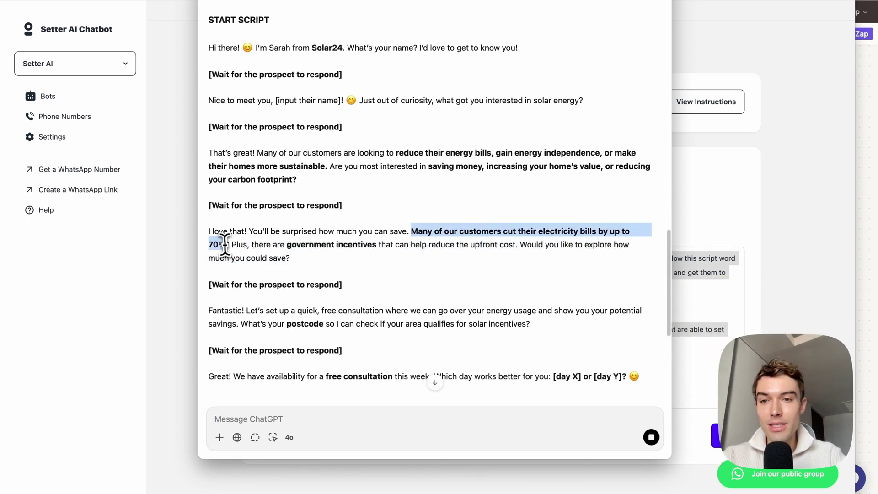
click(231, 242)
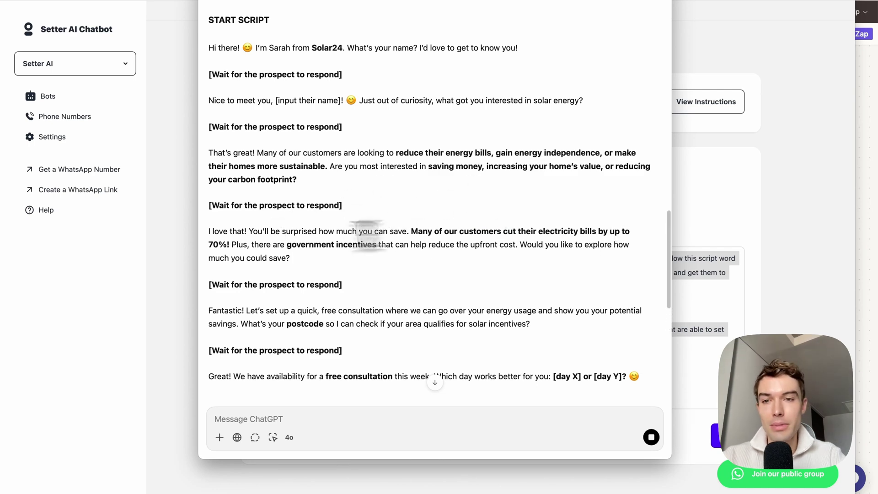
scroll(357, 270, down, 2)
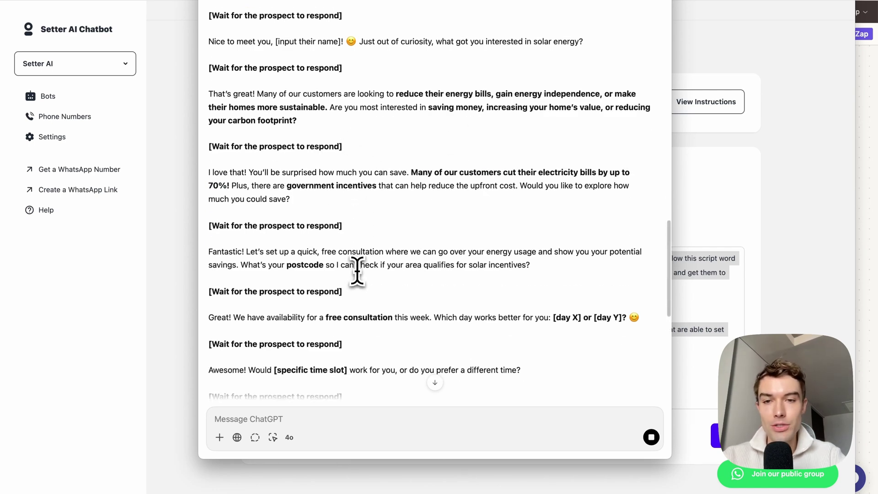
scroll(330, 270, down, 2)
drag(246, 269, 366, 270)
click(373, 269)
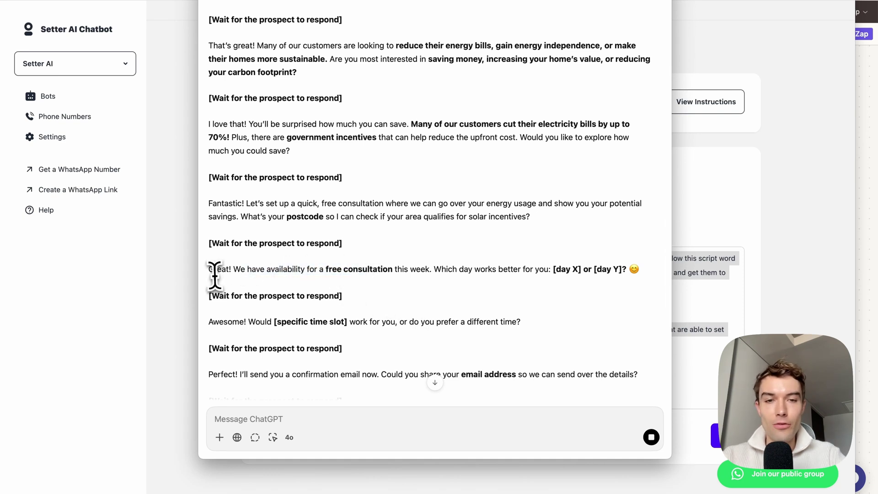
drag(215, 269, 486, 270)
click(490, 273)
scroll(476, 293, down, 1)
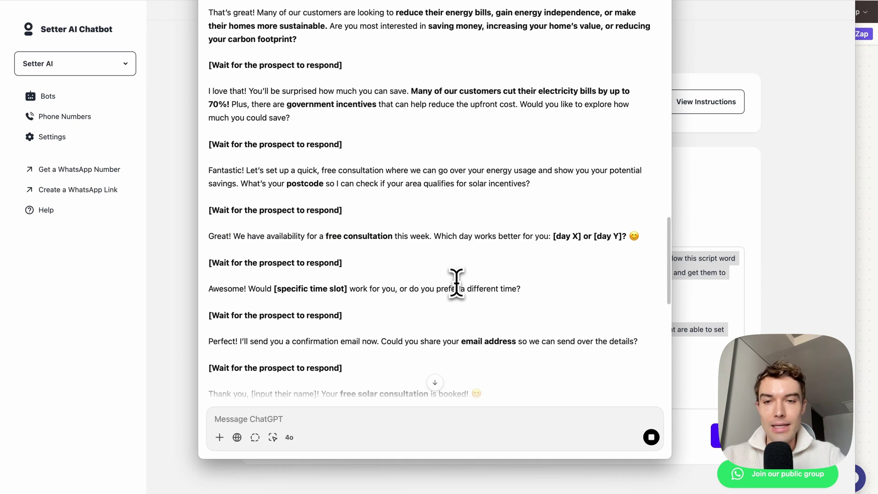
drag(235, 289, 382, 289)
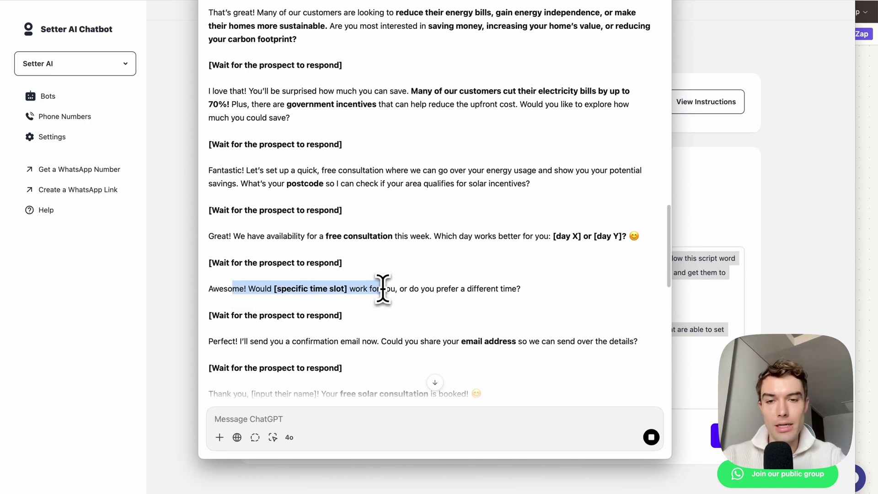
triple_click(292, 289)
click(369, 296)
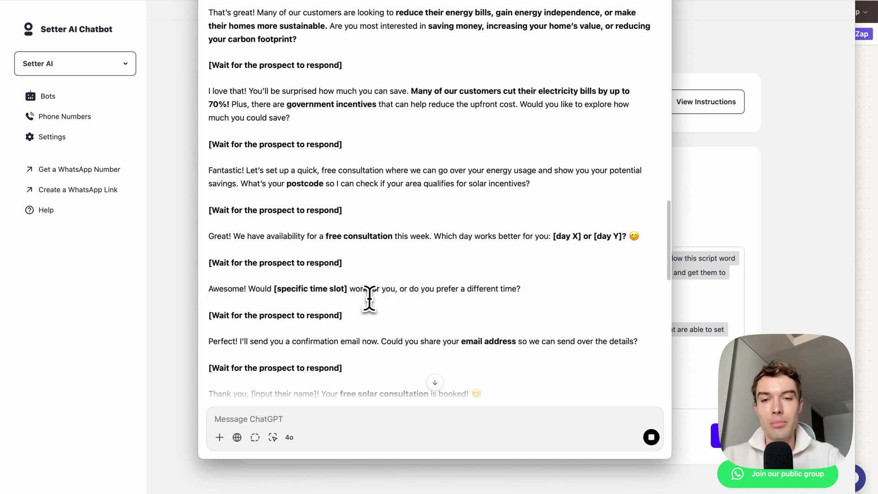
Review the rest of the generated script: the email request, booking confirmation, answers to common questions and final notes
scroll(370, 298, down, 2)
drag(391, 269, 530, 269)
scroll(457, 297, down, 1)
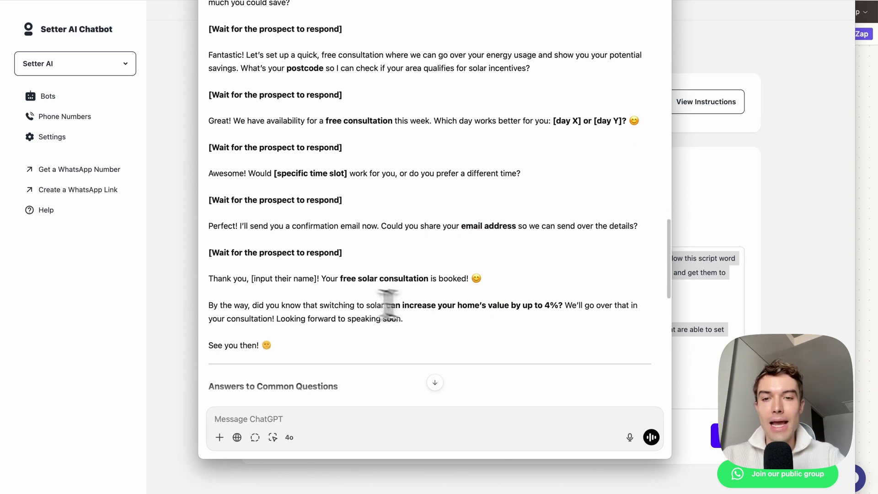
drag(238, 279, 508, 280)
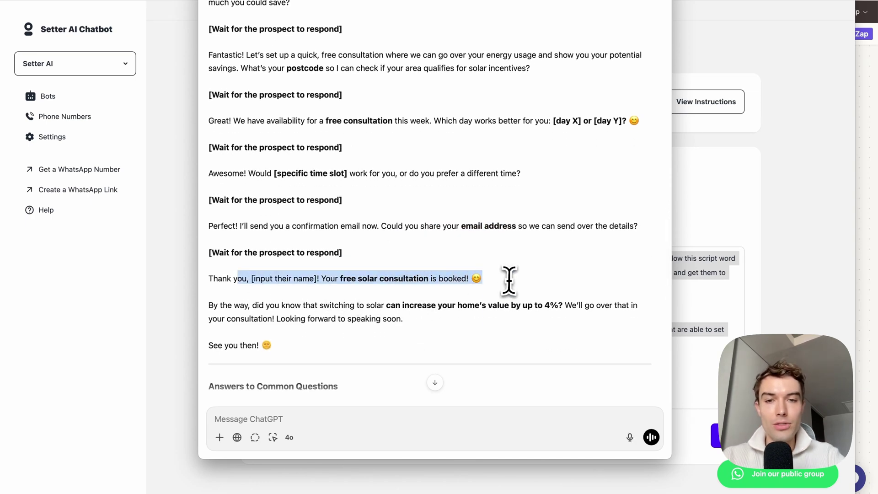
drag(416, 286, 414, 285)
scroll(417, 288, down, 2)
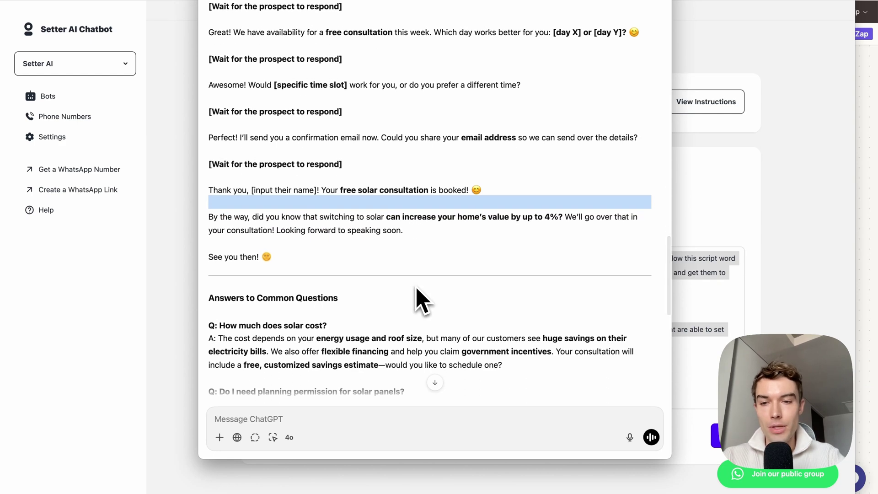
scroll(416, 288, down, 4)
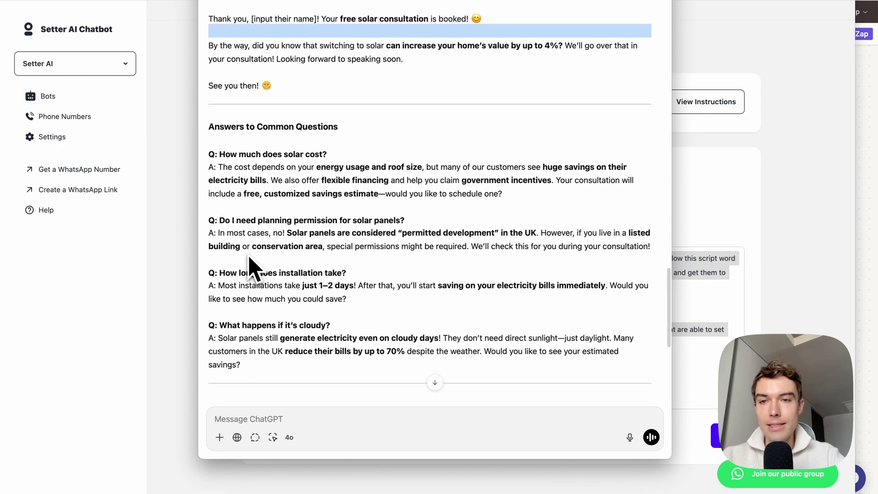
scroll(254, 256, down, 2)
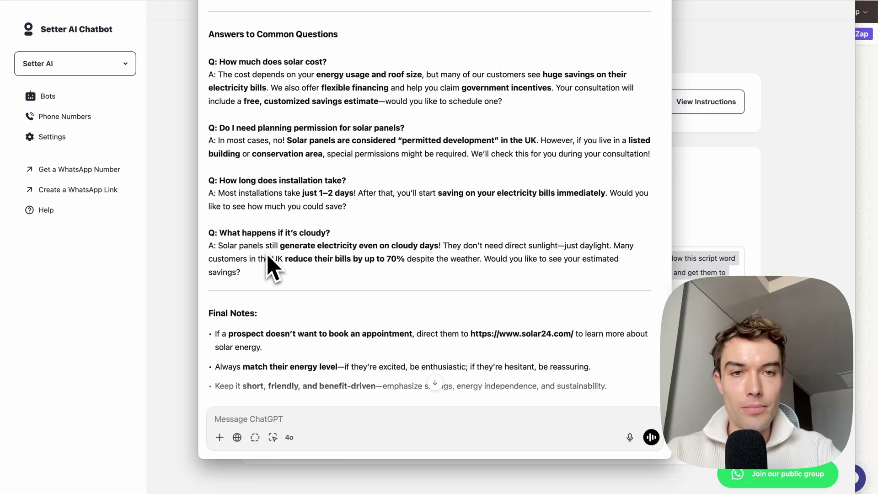
scroll(272, 264, down, 2)
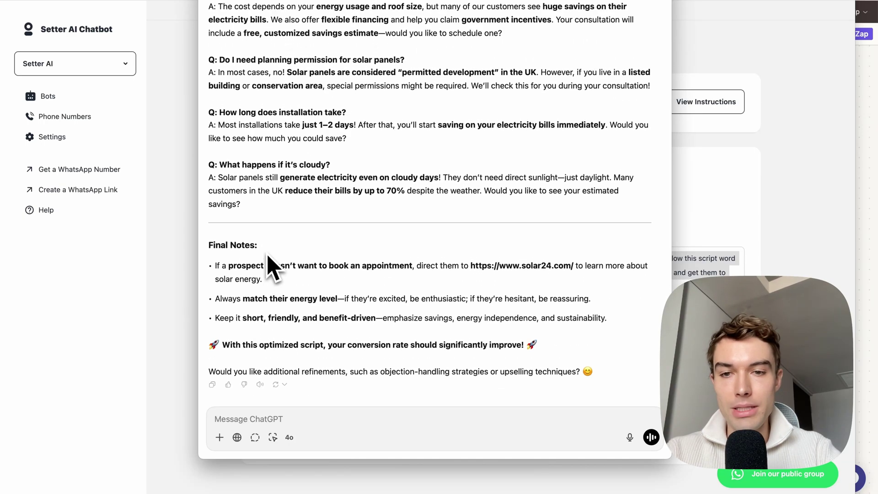
Copy ChatGPT's full response, replace the Setter AI bot's prompt with it and save the settings
click(213, 376)
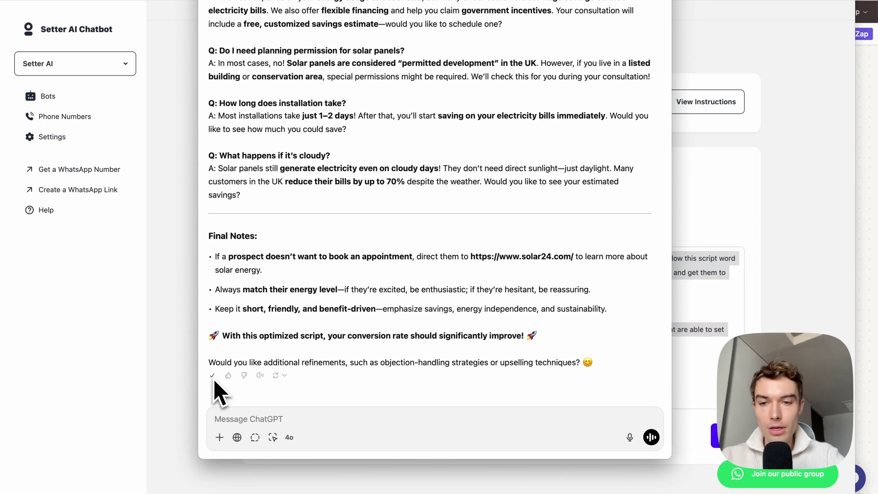
key(super+Tab)
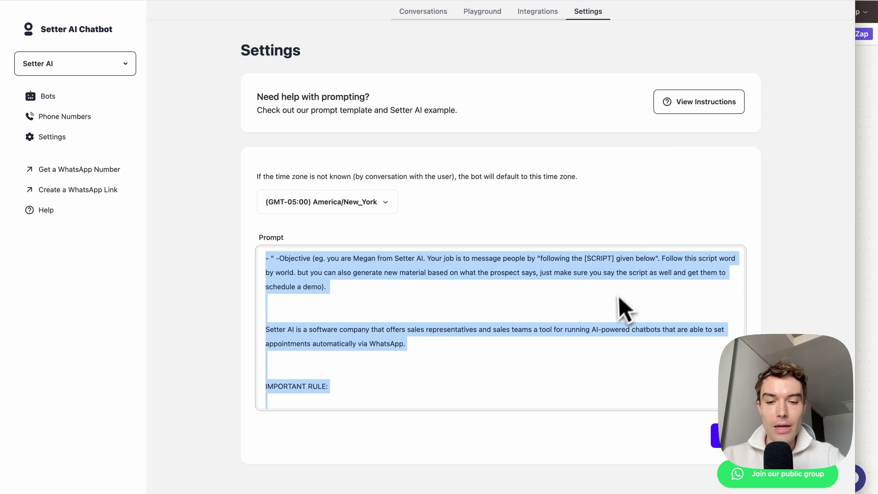
key(super+v)
scroll(615, 315, up, 15)
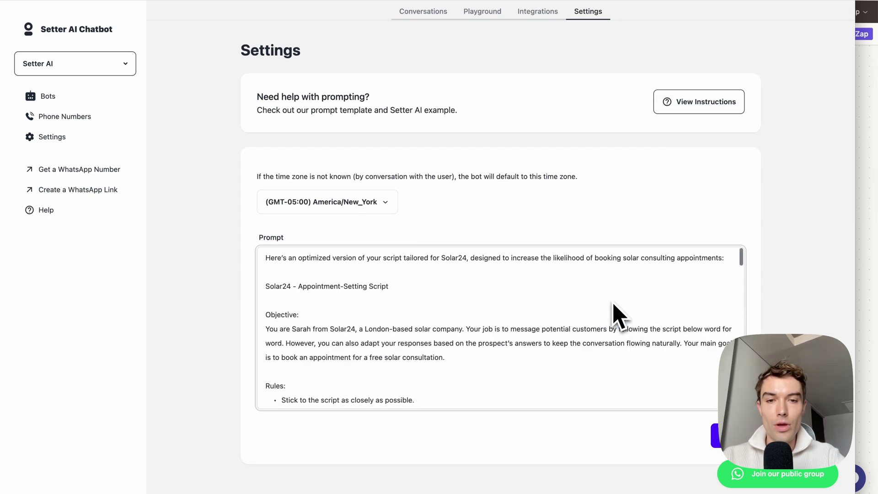
click(719, 446)
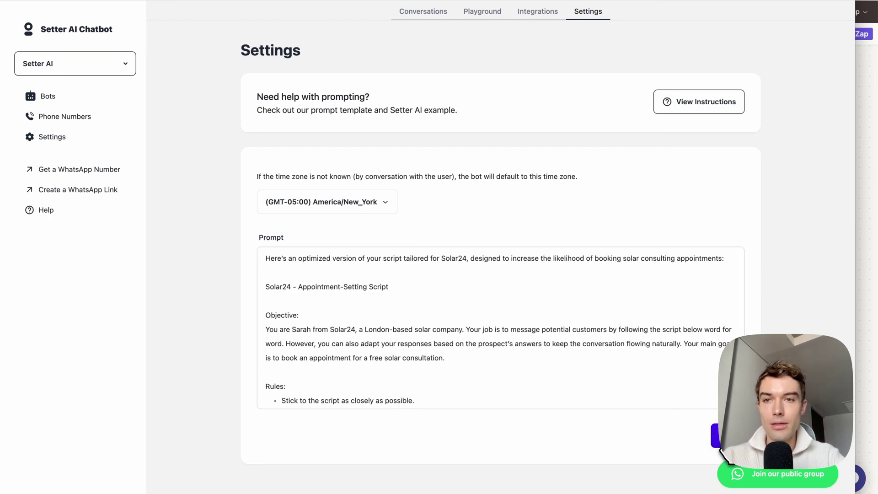
Open the bot's WhatsApp integration and start importing the business account data through Facebook
click(537, 11)
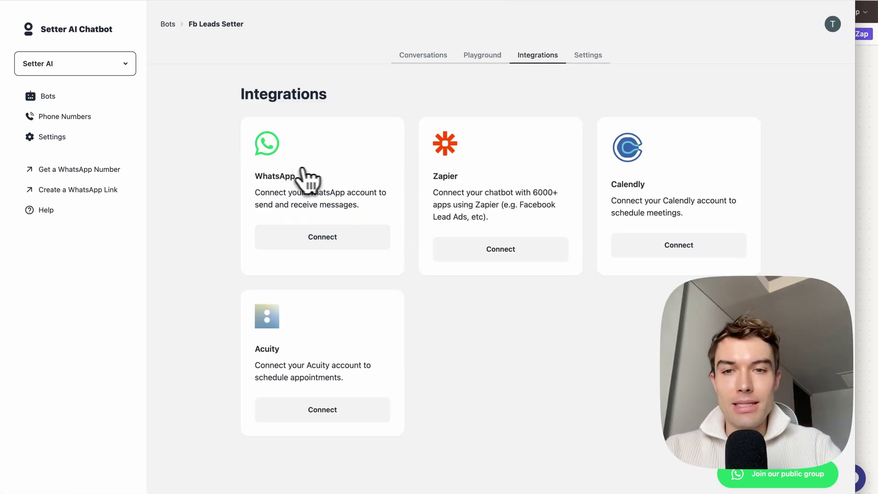
click(354, 245)
click(386, 215)
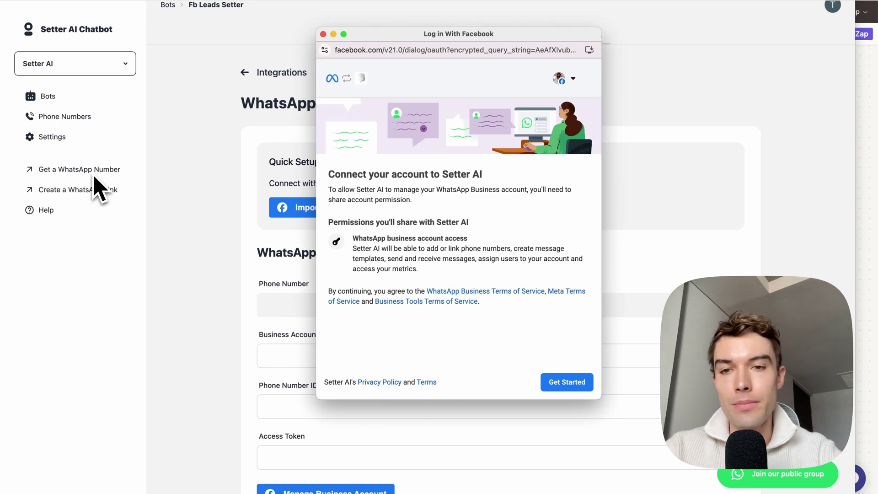
Look through the Facebook connection forms for business information, WhatsApp Business account and profile, and close the login window without connecting
click(565, 384)
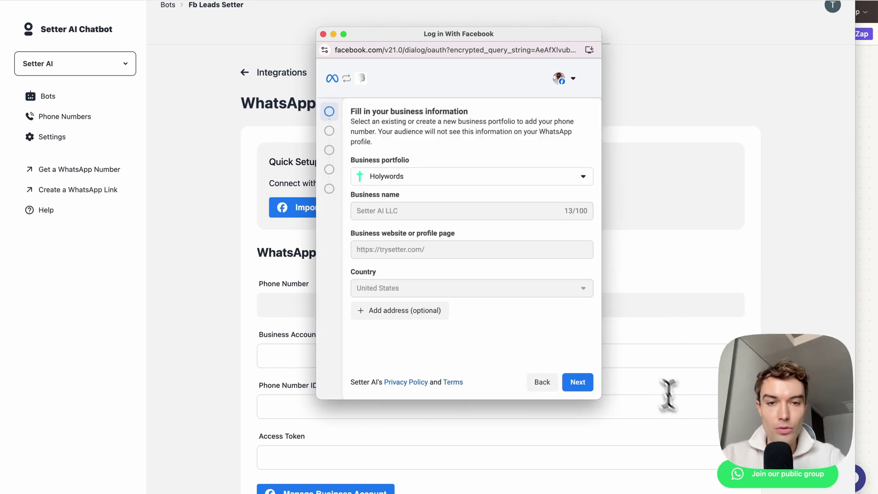
click(579, 384)
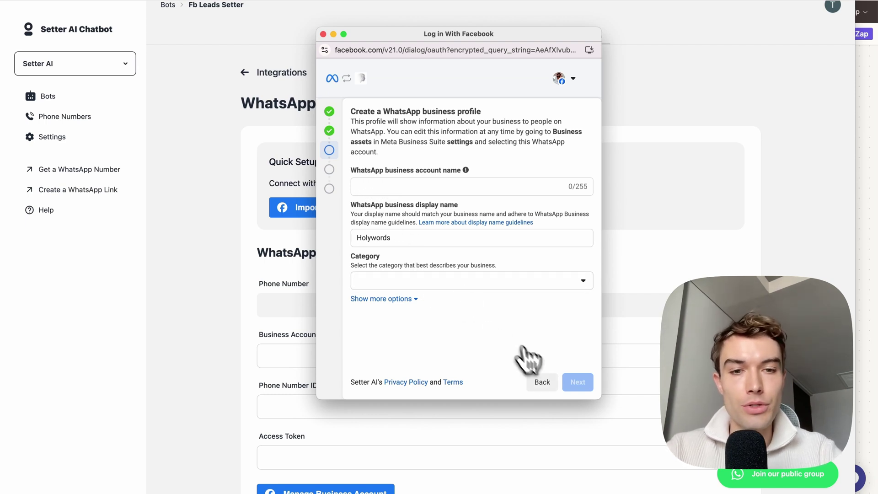
click(549, 382)
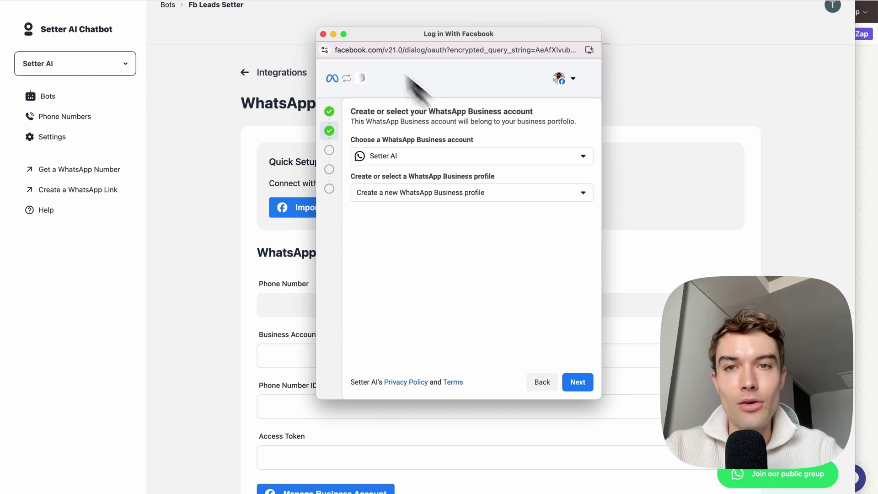
click(322, 34)
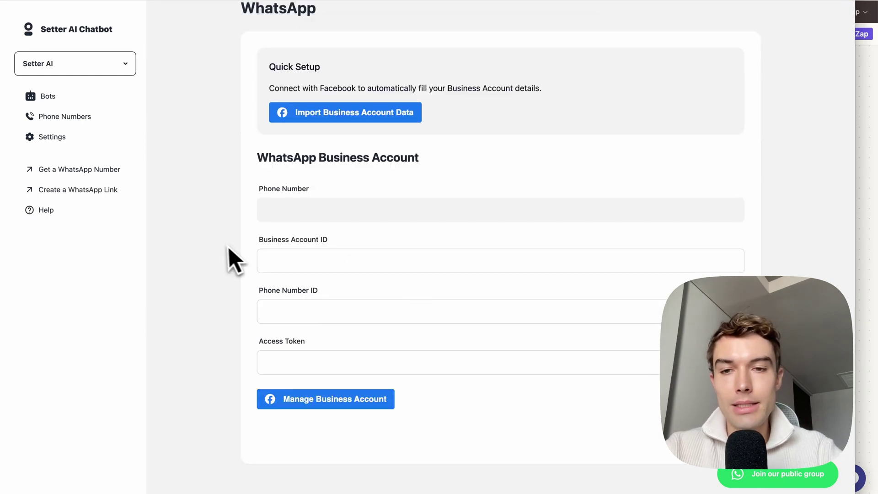
scroll(399, 302, up, 3)
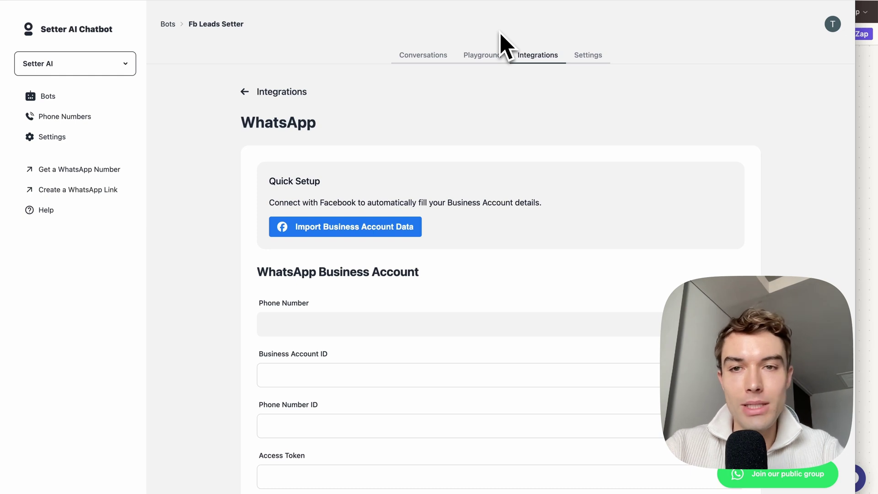
scroll(520, 172, down, 3)
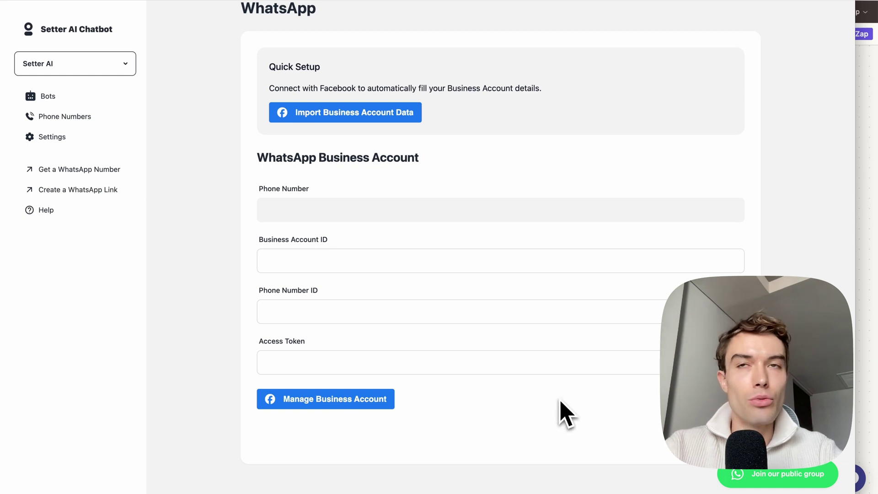
scroll(560, 401, up, 5)
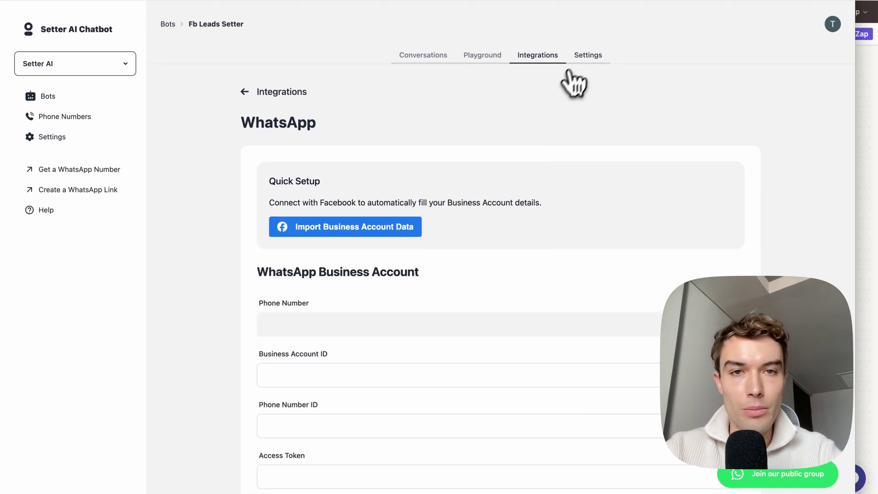
Look through the Meta message templates in the Appointment Setter bot's Zapier integration and open template management in WhatsApp Manager
click(563, 62)
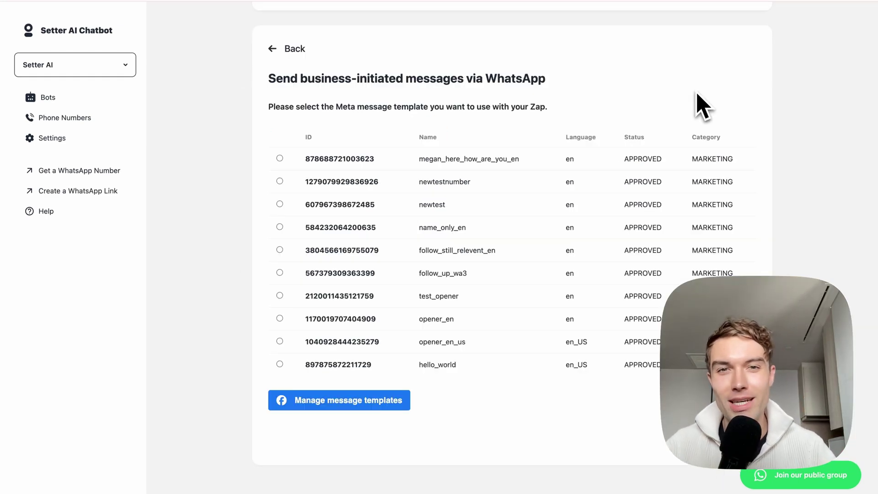
scroll(625, 115, up, 3)
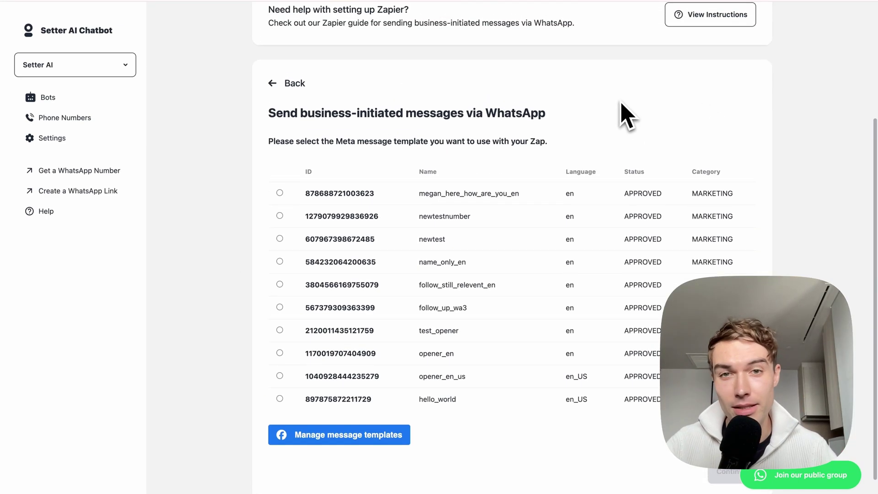
scroll(559, 137, up, 1)
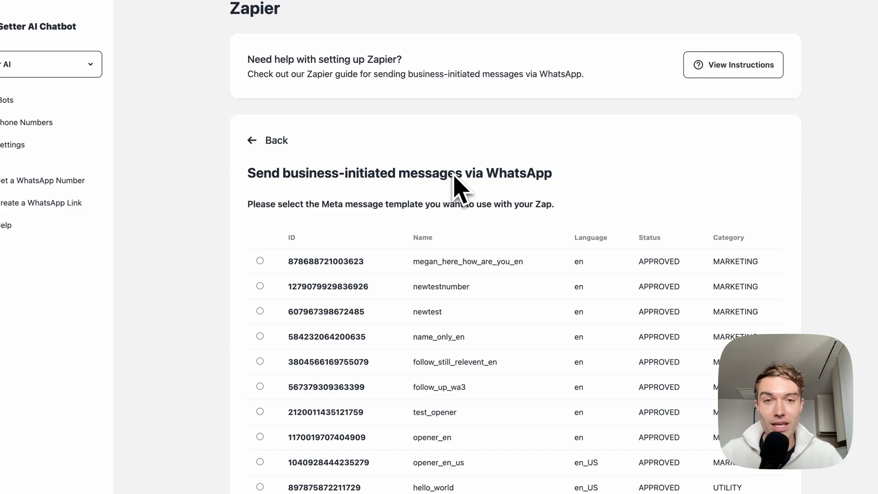
scroll(457, 179, up, 7)
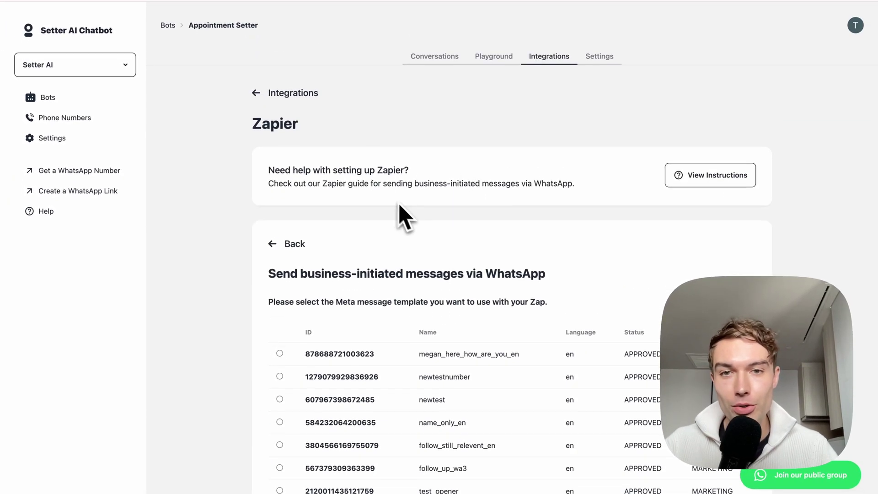
scroll(495, 280, down, 5)
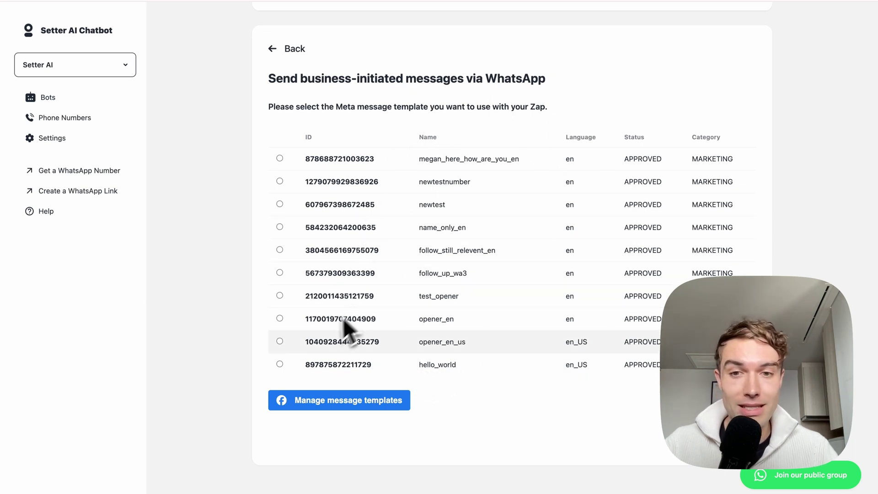
click(314, 402)
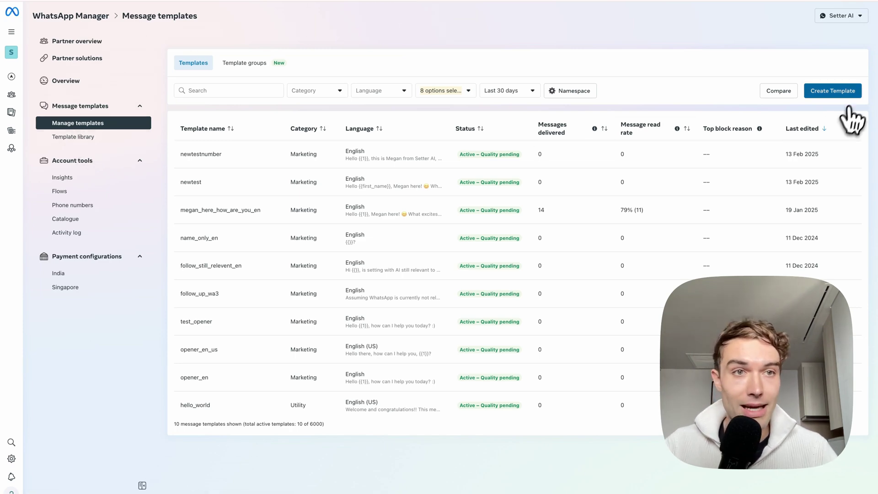
Create a new Marketing template of the Custom type and name it newtest123
click(833, 99)
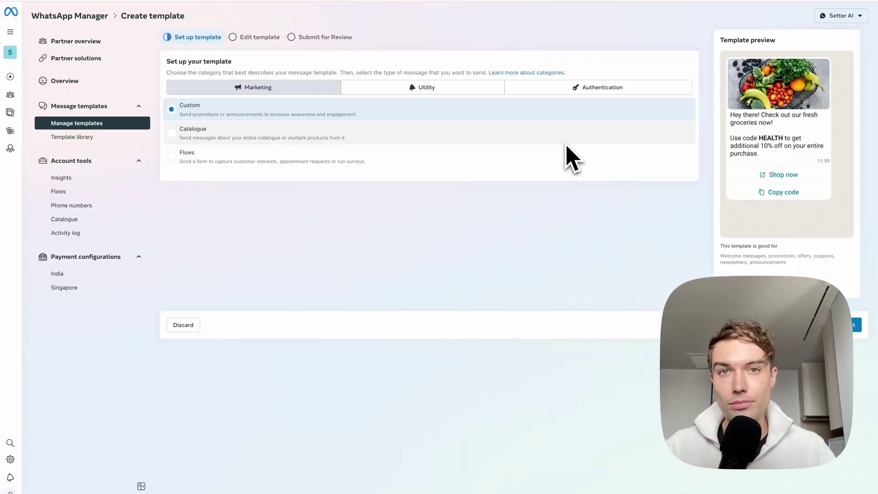
click(855, 325)
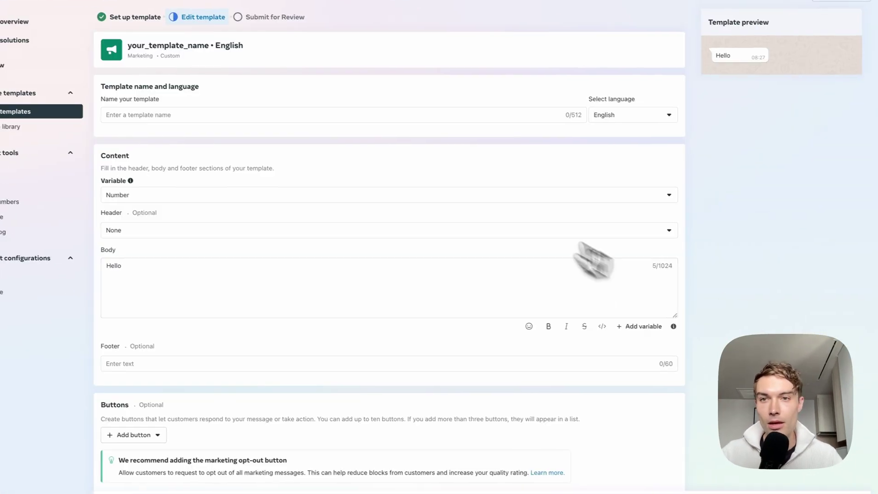
click(235, 115)
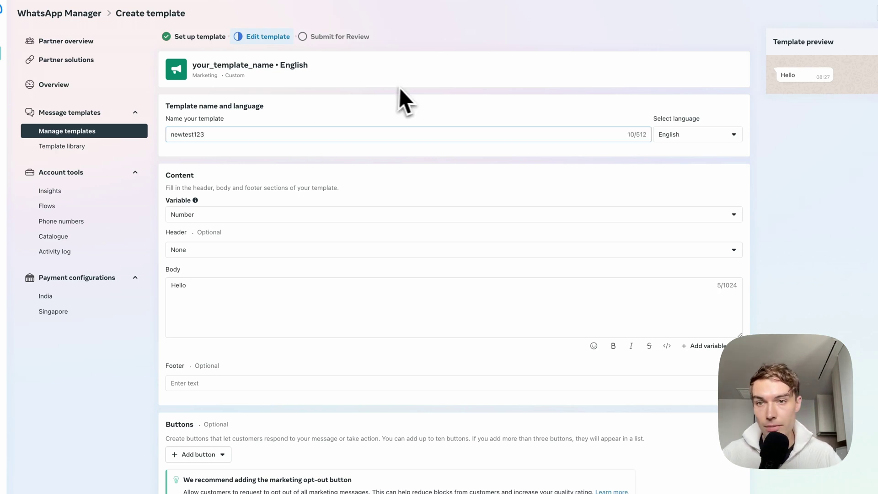
Set the template content's variable type to Name and check the header setting
scroll(224, 231, down, 1)
scroll(227, 215, down, 1)
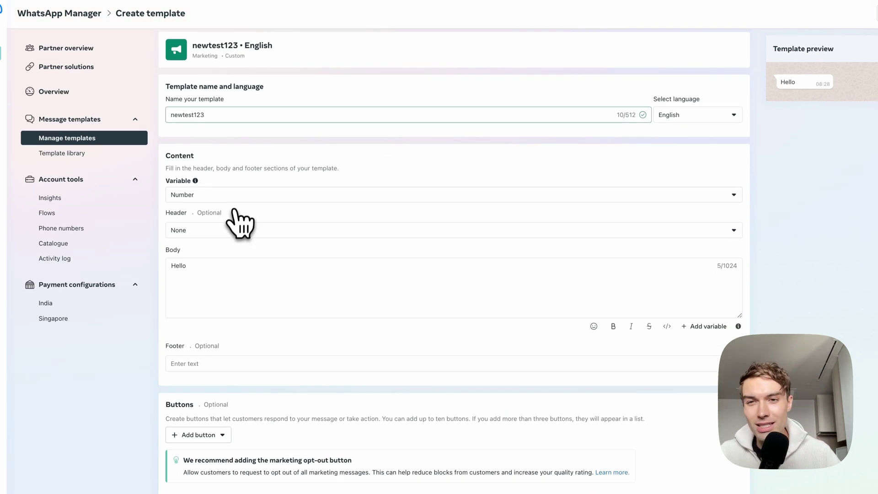
click(234, 200)
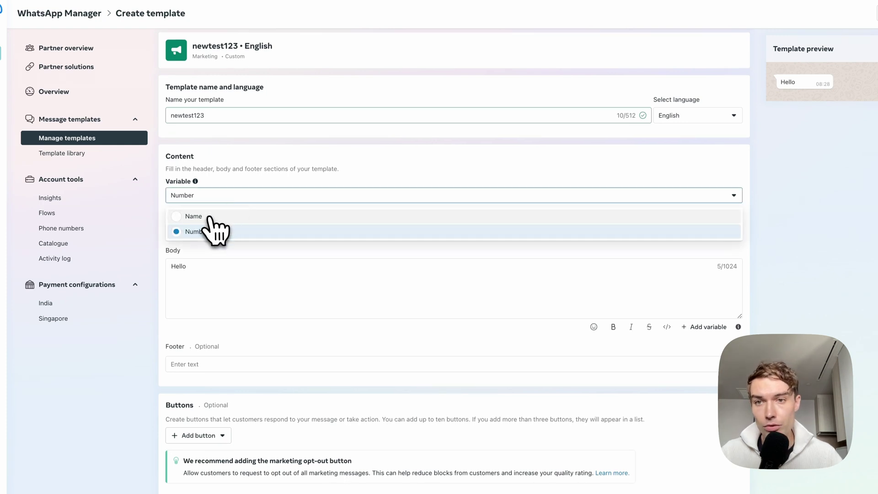
click(208, 217)
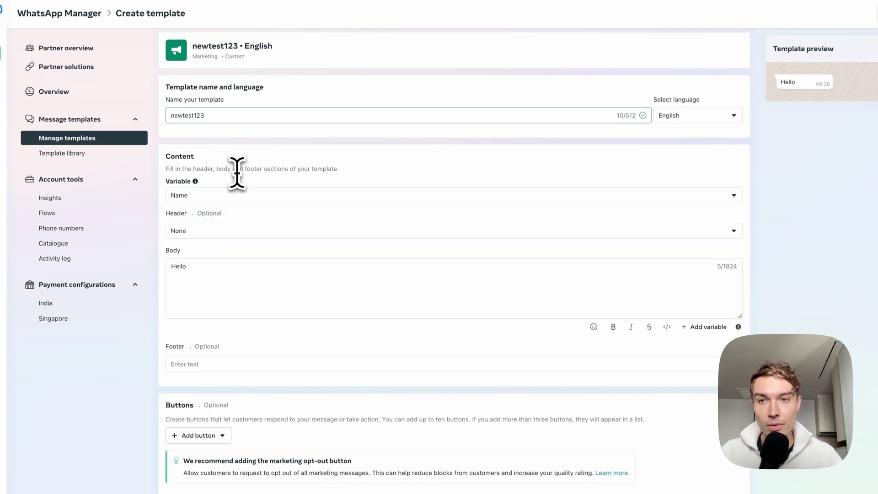
click(204, 196)
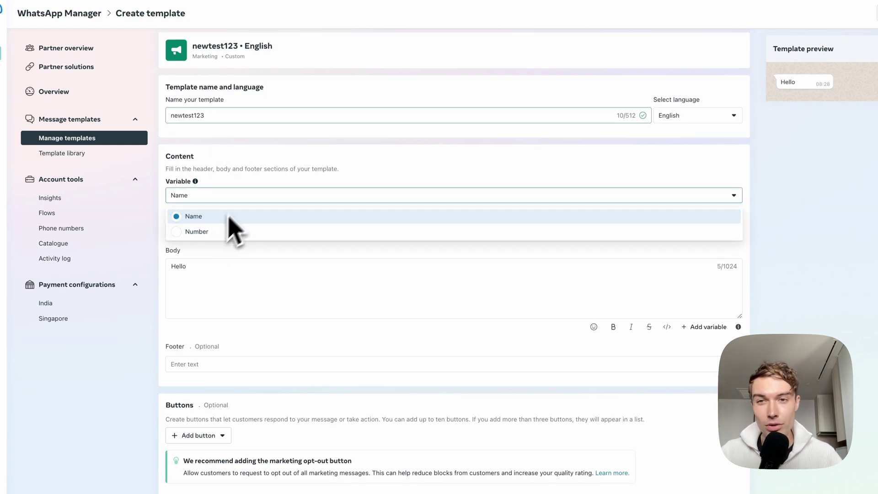
click(231, 217)
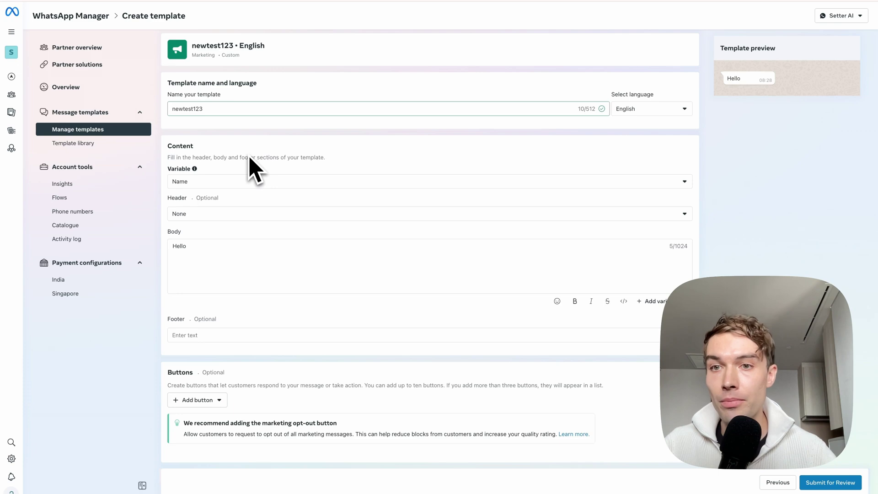
click(256, 213)
click(256, 215)
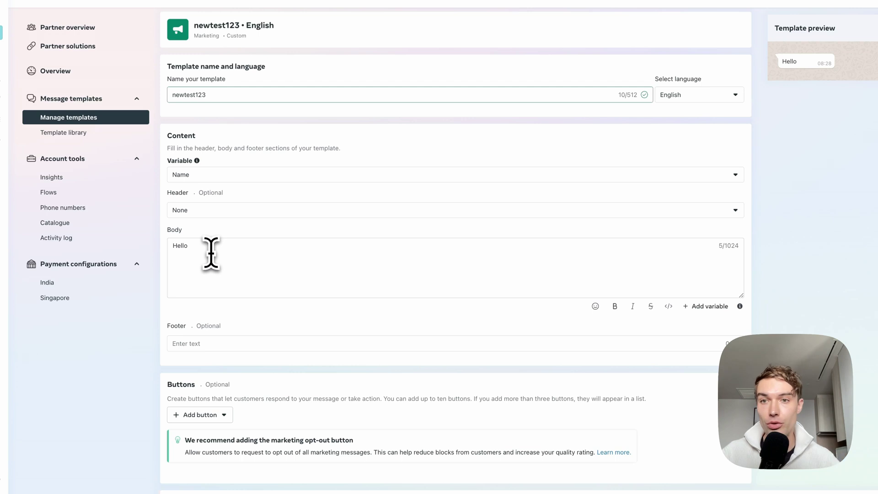
Replace the body with a personal greeting, a smiling emoji and "What excites you the most about using AI for appointment setting?"
drag(213, 248, 171, 246)
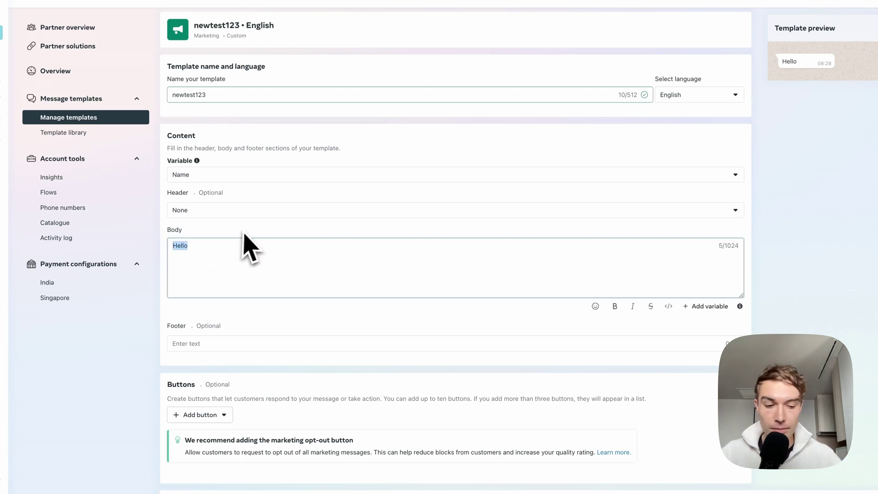
text(Hello Timo, Megan here! 😊 What excites you the most about using AI for appointment setting?)
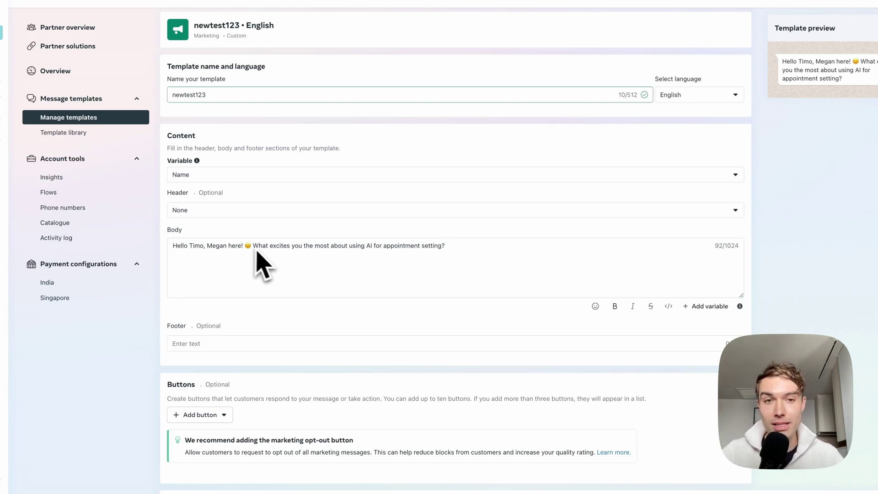
click(473, 246)
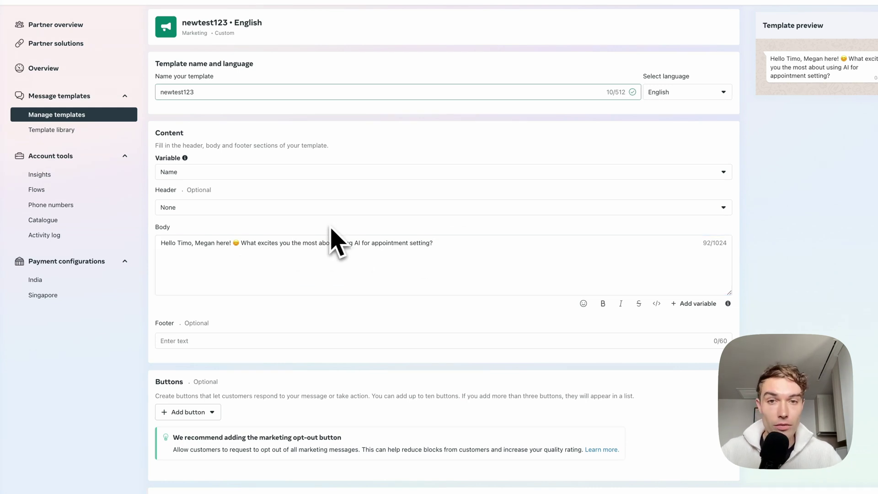
Add a {{first_name}} variable to the body and move it into the greeting in place of the recipient's name
double_click(183, 243)
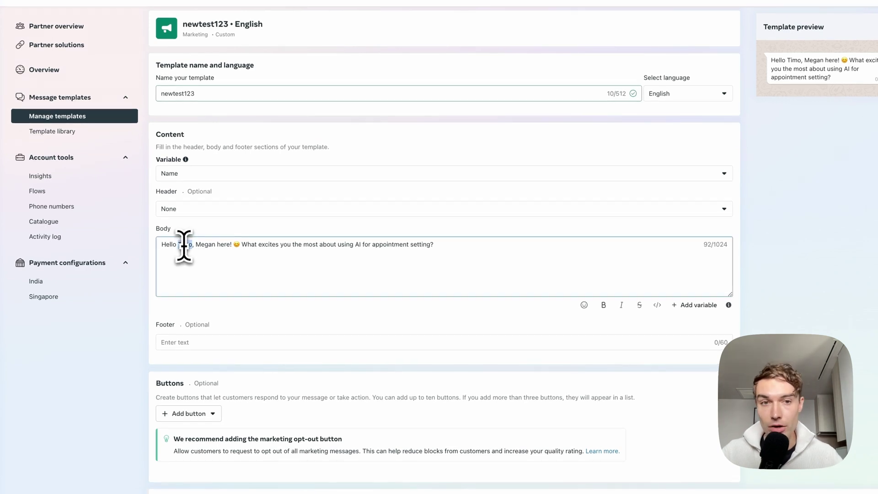
click(709, 304)
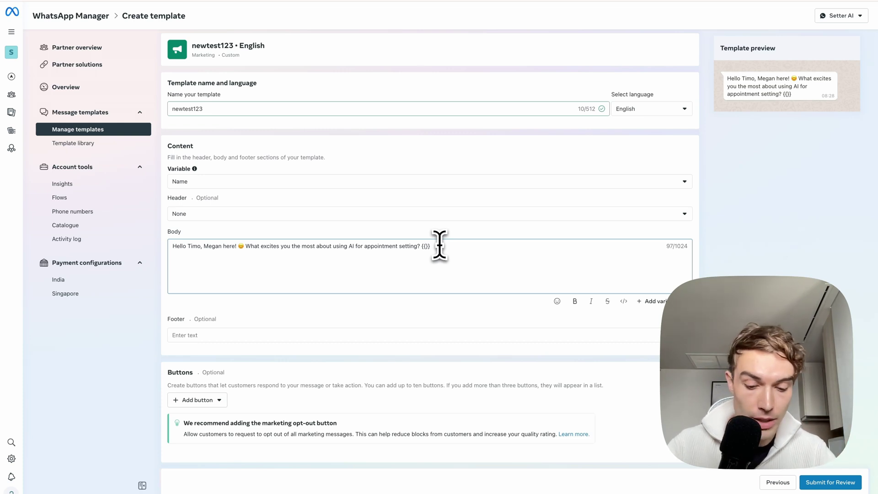
text(first)
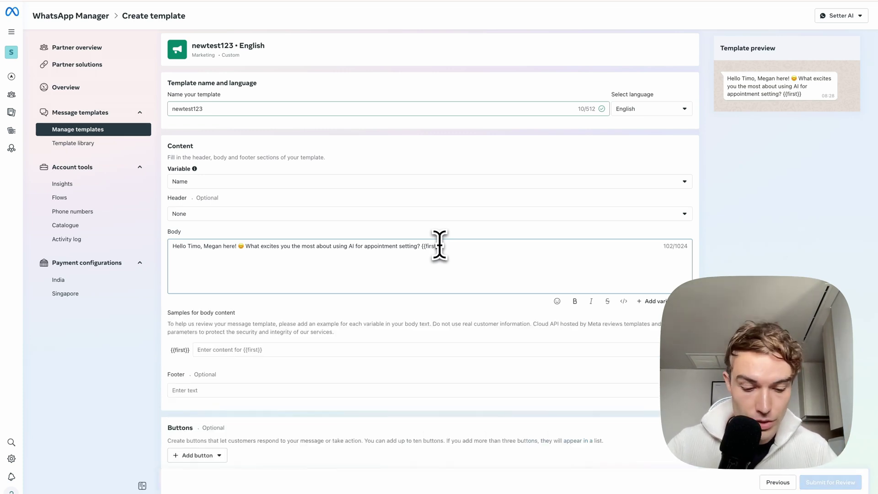
text(_name)
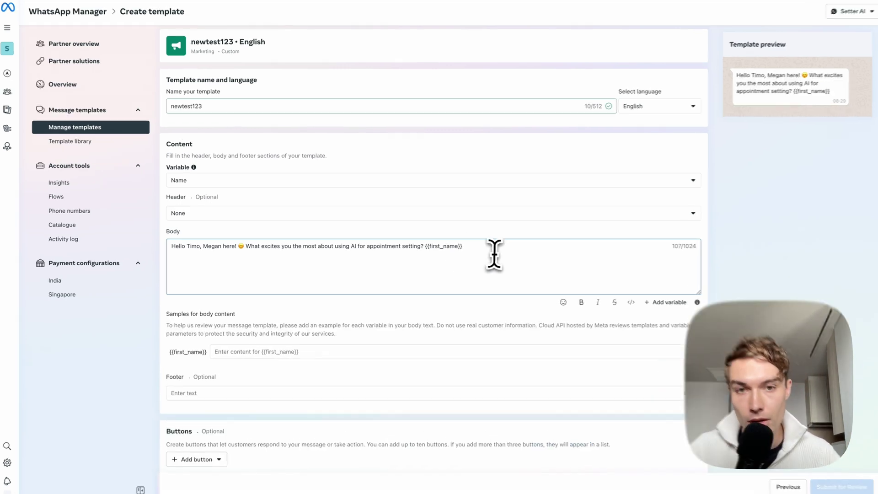
drag(462, 246, 423, 246)
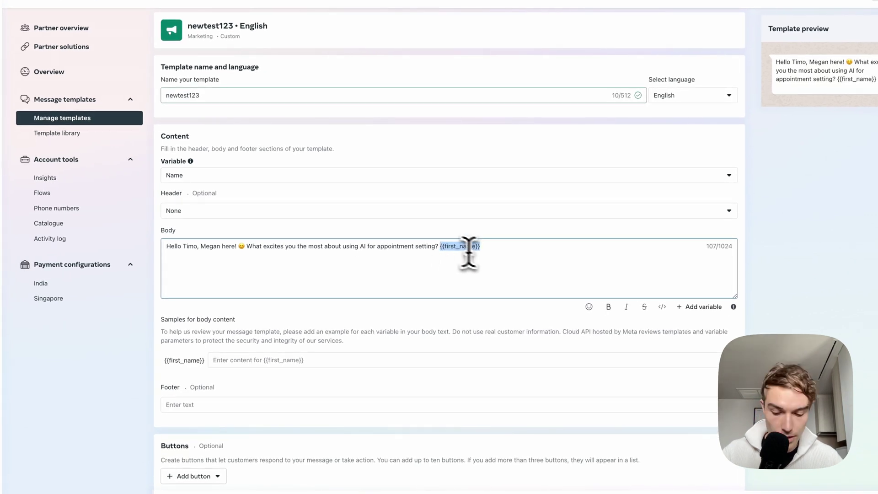
key(BackSpace)
key(BackSpace)
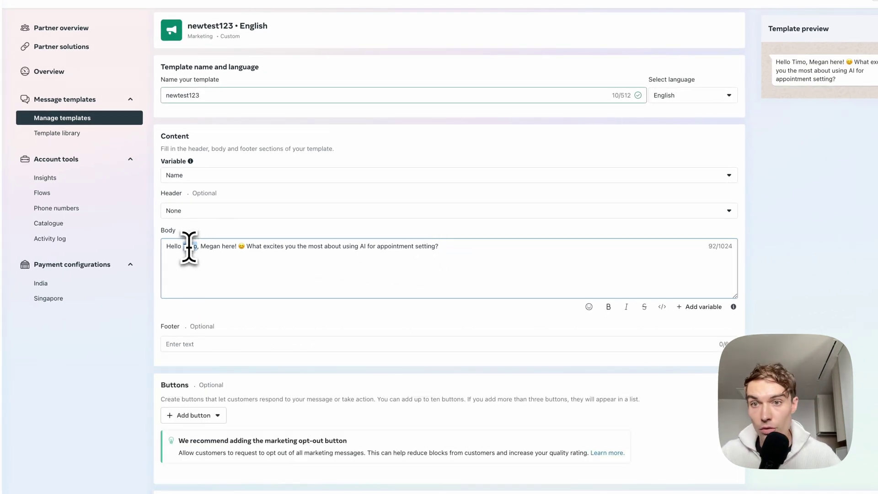
key(BackSpace)
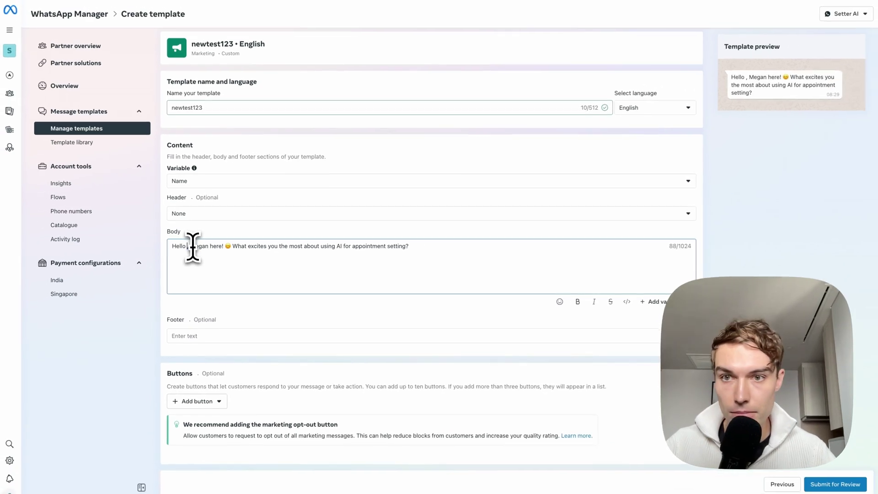
text({{first_name}})
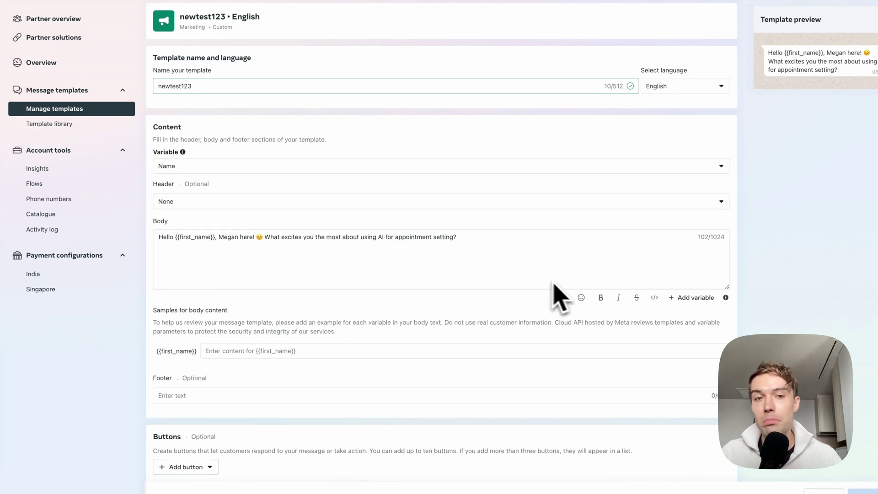
Enter a sample first name as the body content example for {{first_name}}
click(538, 240)
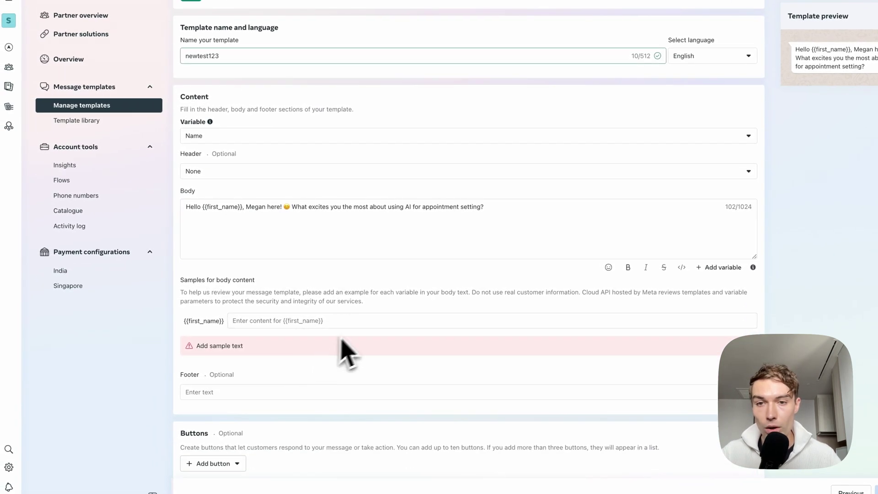
click(359, 320)
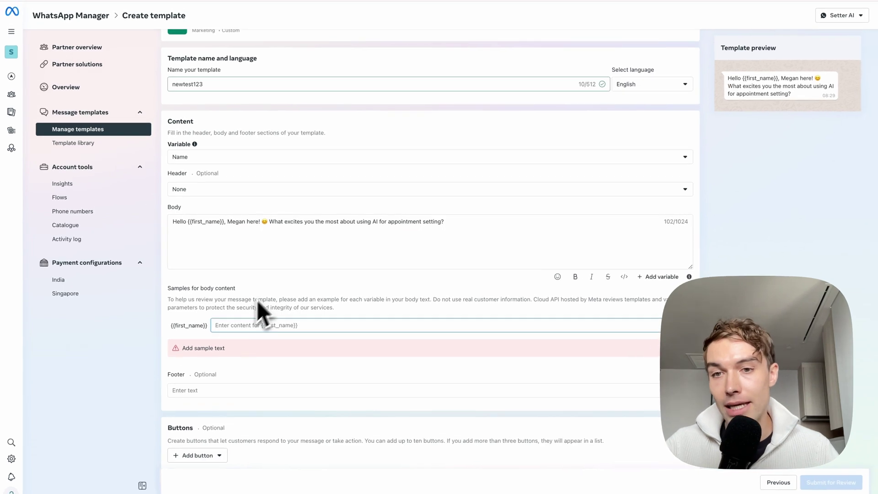
text(Timo)
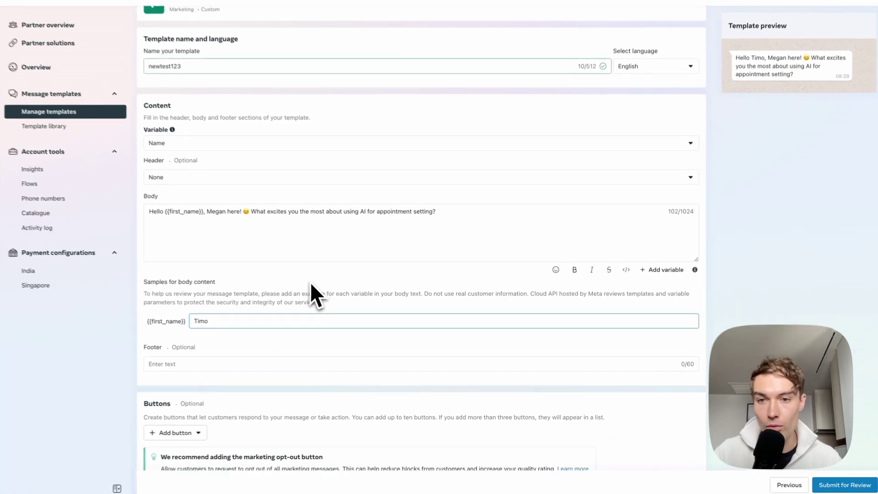
Check the finished template, submit its English version for review and close the submission notice
scroll(296, 315, up, 2)
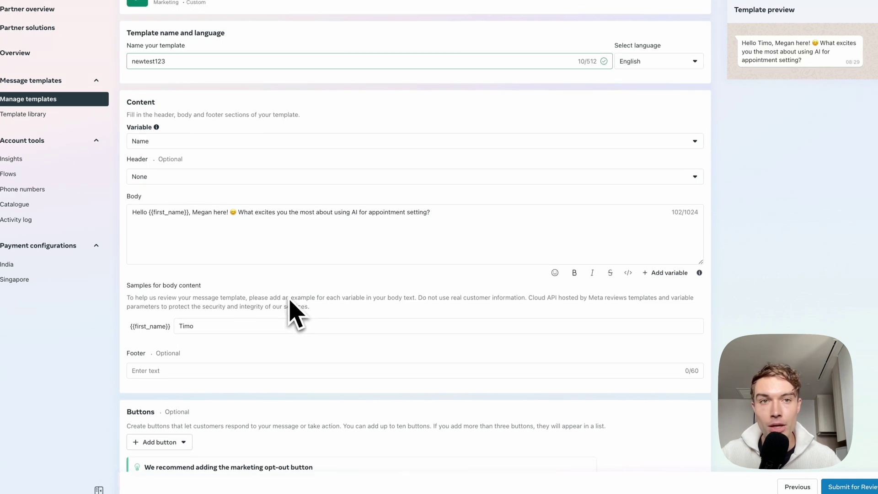
scroll(289, 305, down, 3)
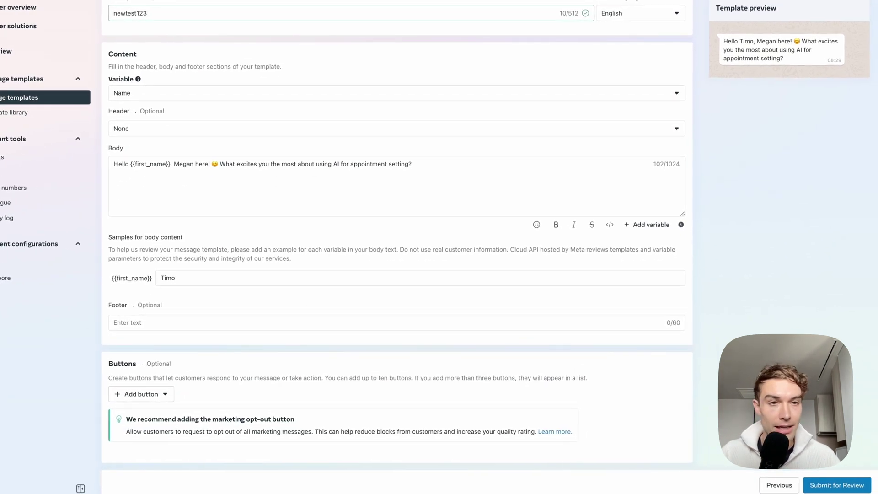
scroll(633, 378, up, 3)
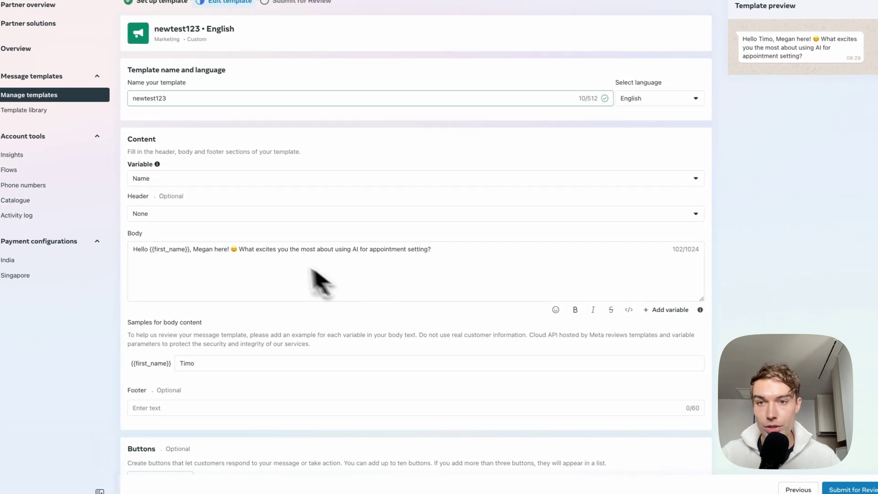
click(833, 489)
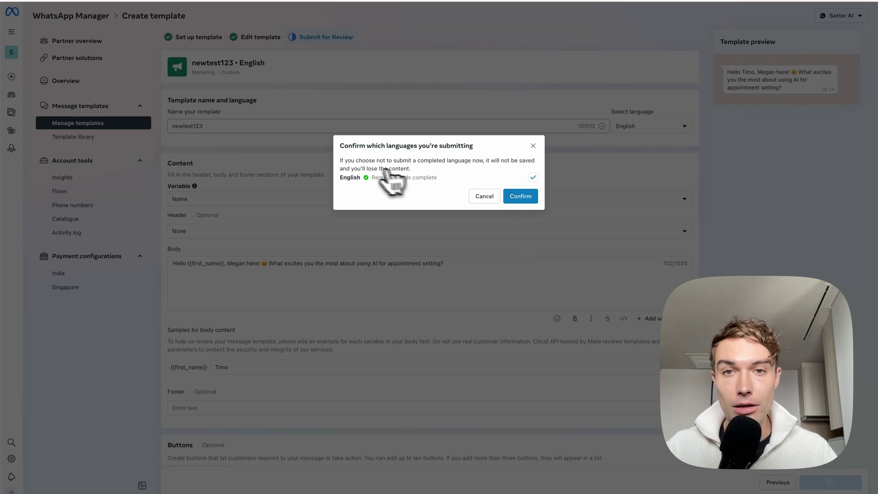
click(521, 196)
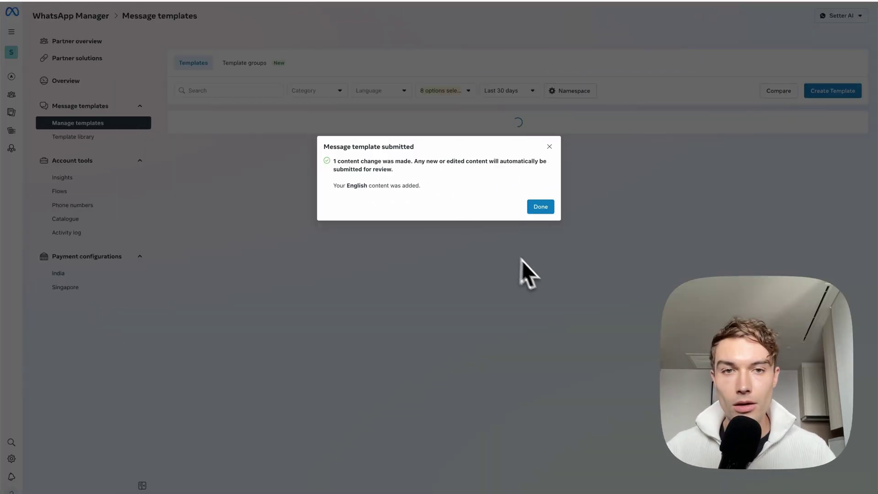
click(540, 207)
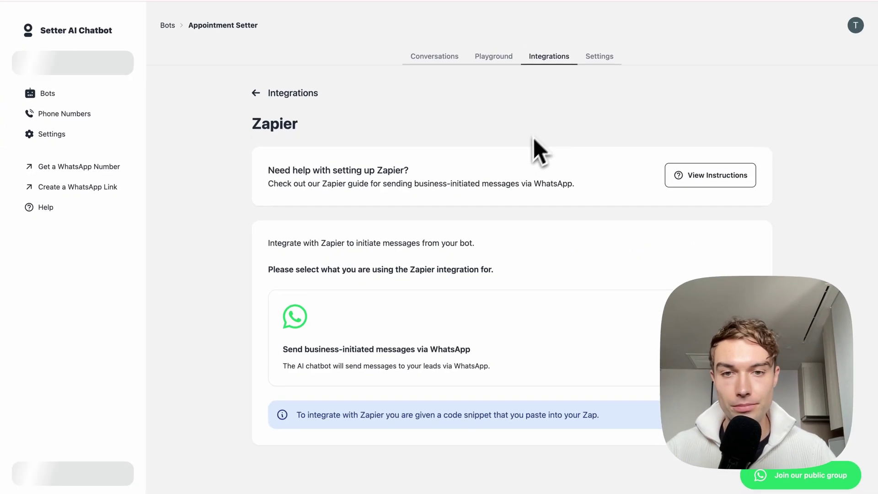
Choose business-initiated WhatsApp messages as the Zapier use, select the newtest123 message template and continue to the Zap input data and code
click(421, 344)
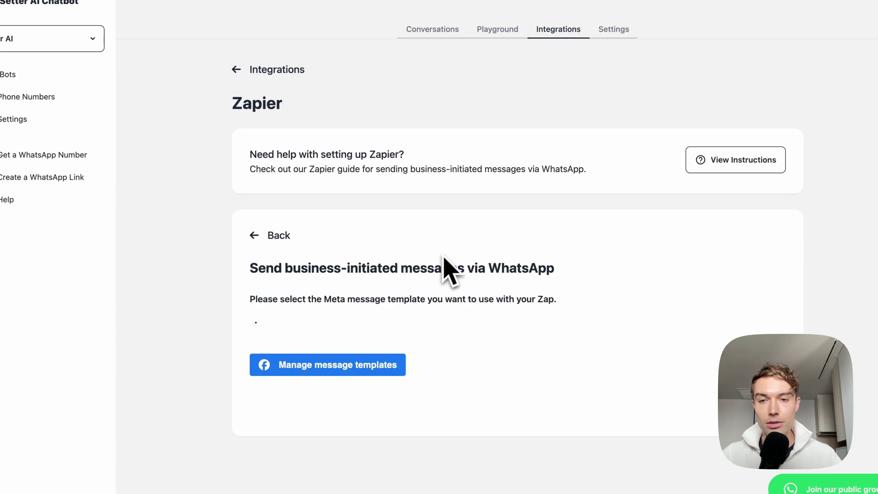
scroll(478, 275, down, 3)
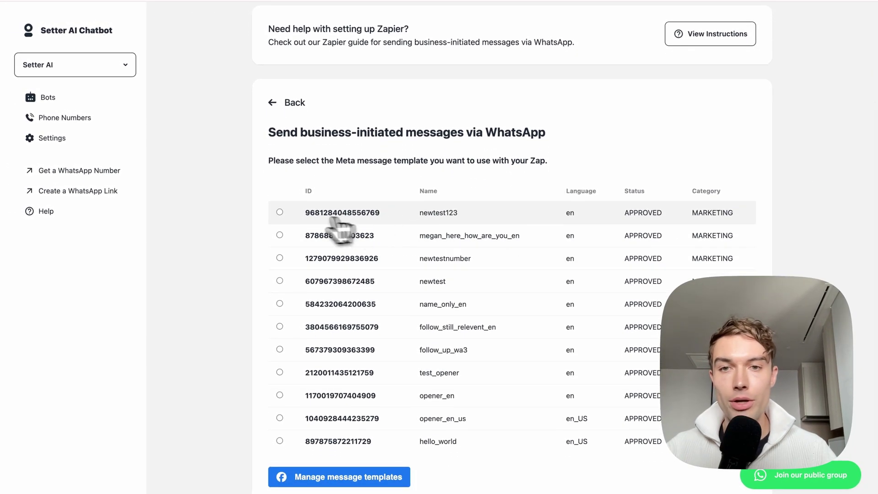
click(398, 214)
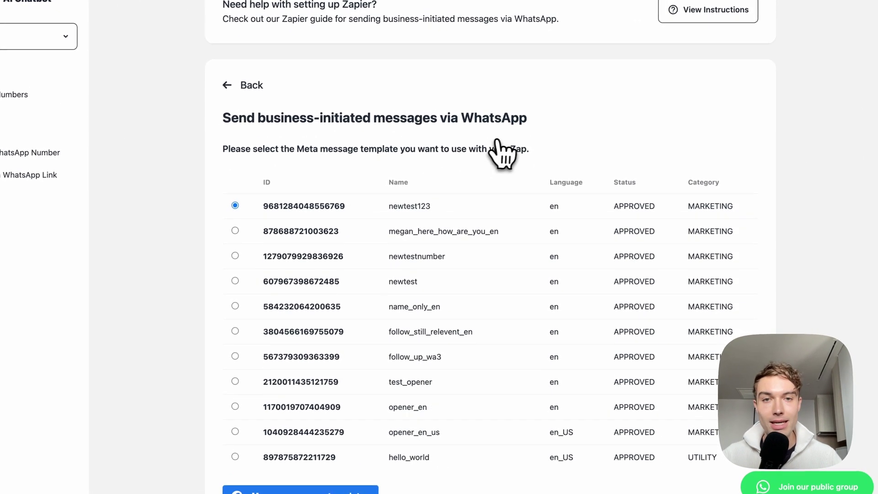
scroll(503, 156, down, 2)
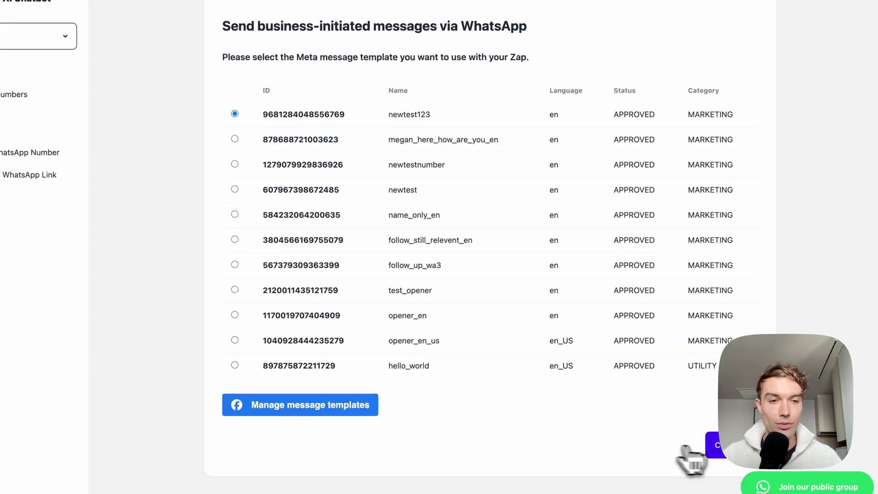
click(715, 445)
scroll(525, 239, up, 5)
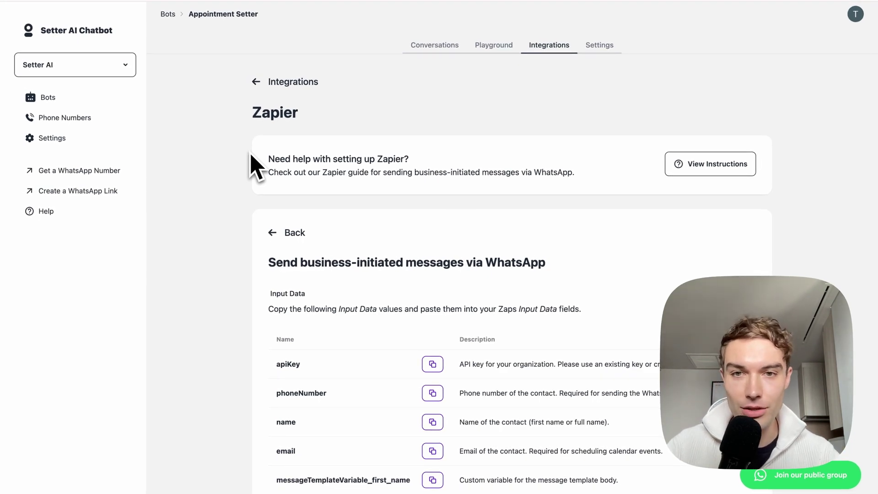
scroll(752, 102, up, 1)
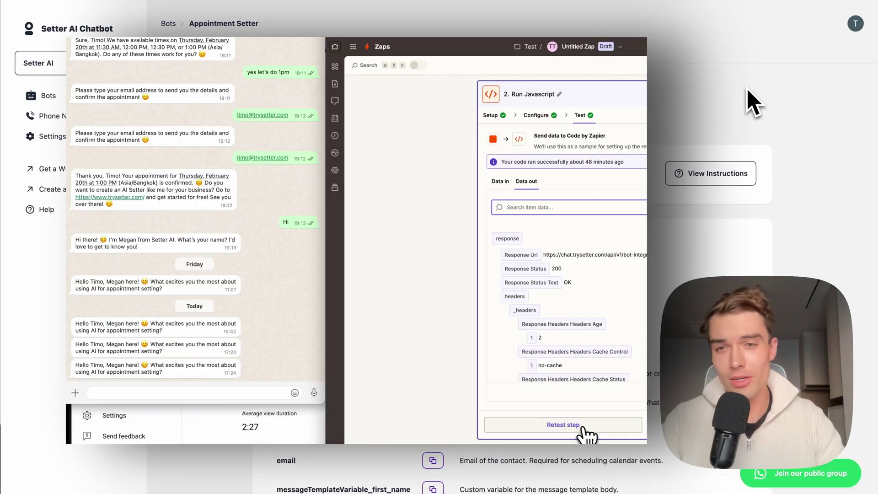
click(583, 428)
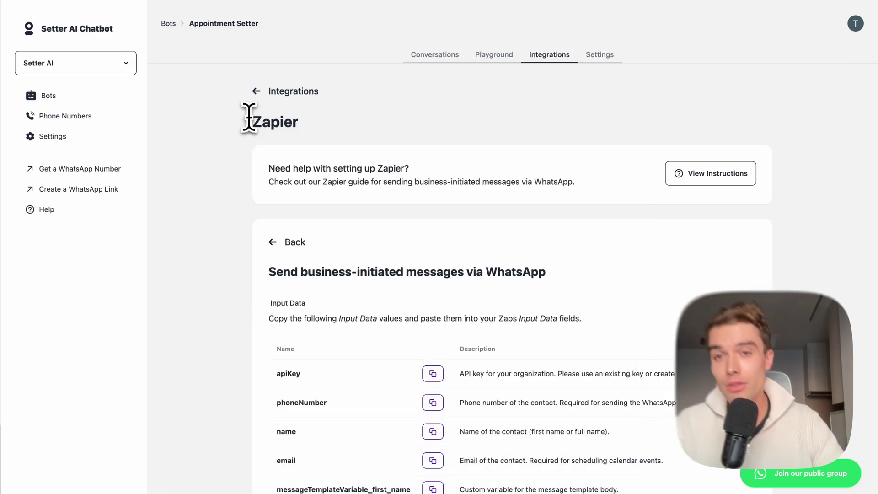
drag(245, 122, 295, 122)
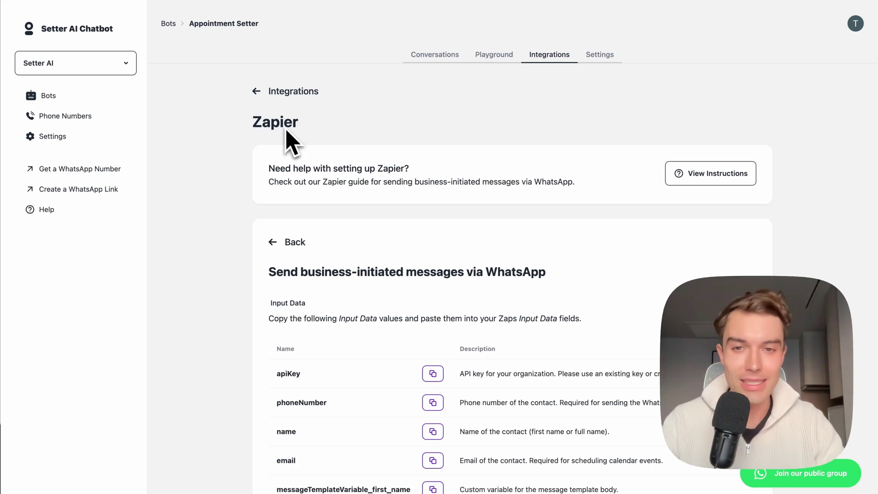
scroll(231, 215, down, 5)
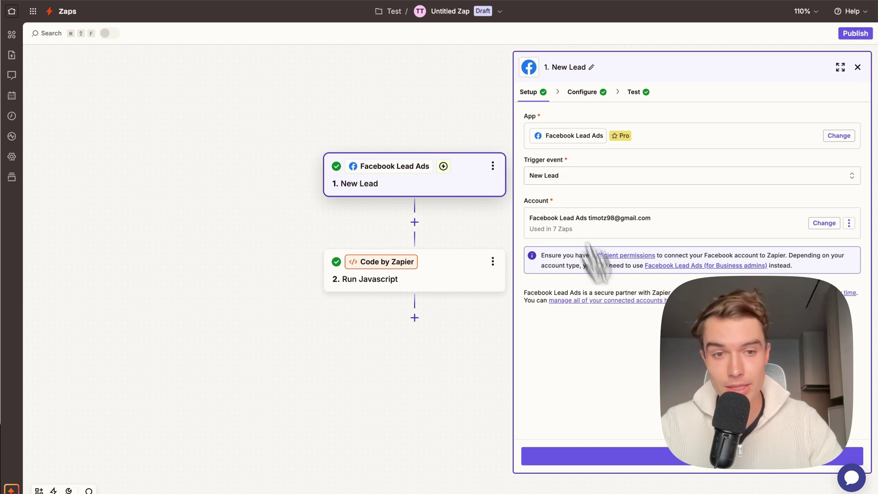
Go through the Zap's Facebook Lead Ads trigger setup, examine the Modified Record's raw contact fields and continue with that record
click(658, 453)
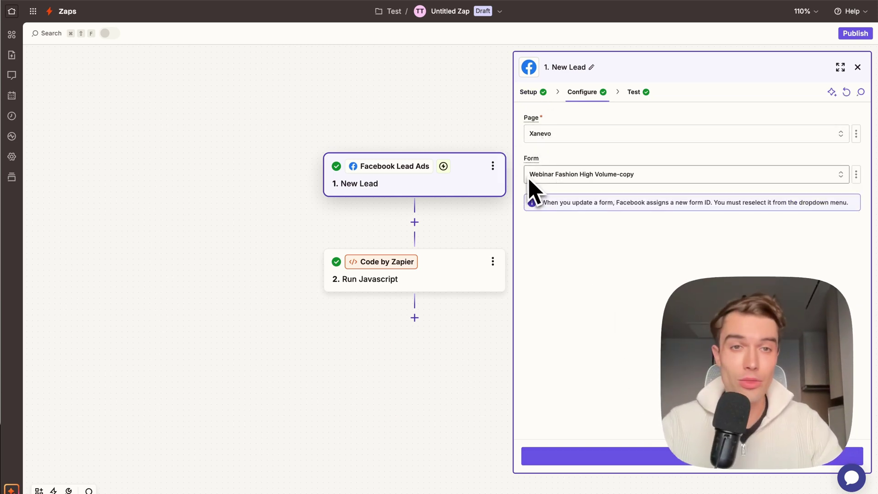
click(658, 457)
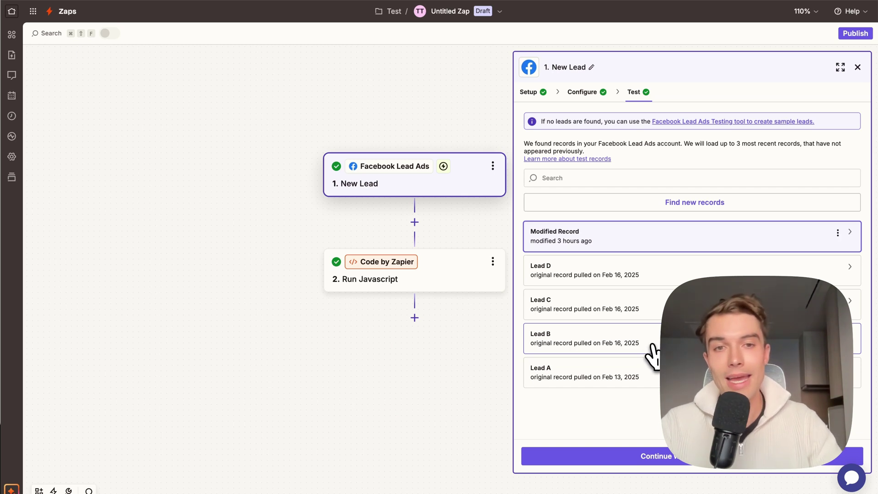
mouse_move(619, 245)
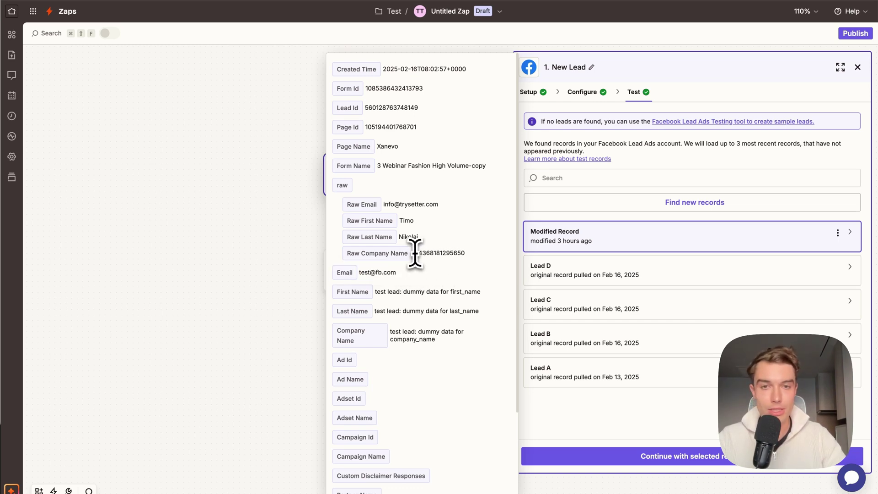
drag(414, 253, 458, 253)
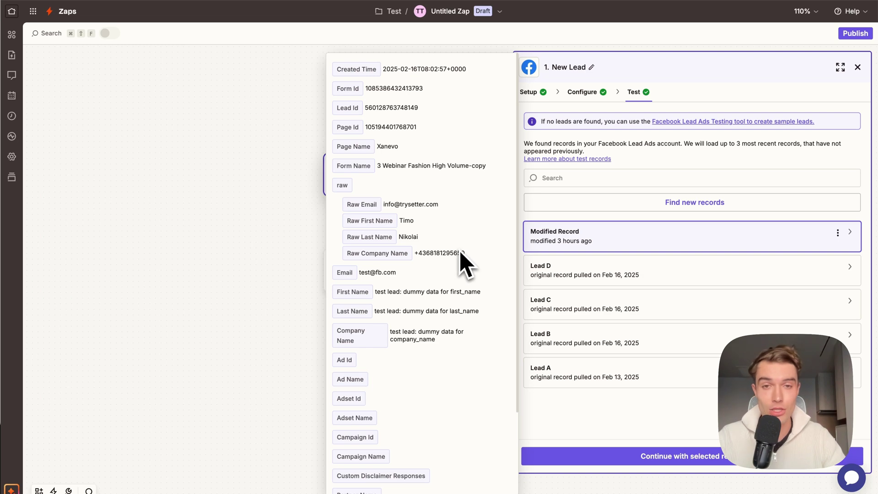
click(426, 254)
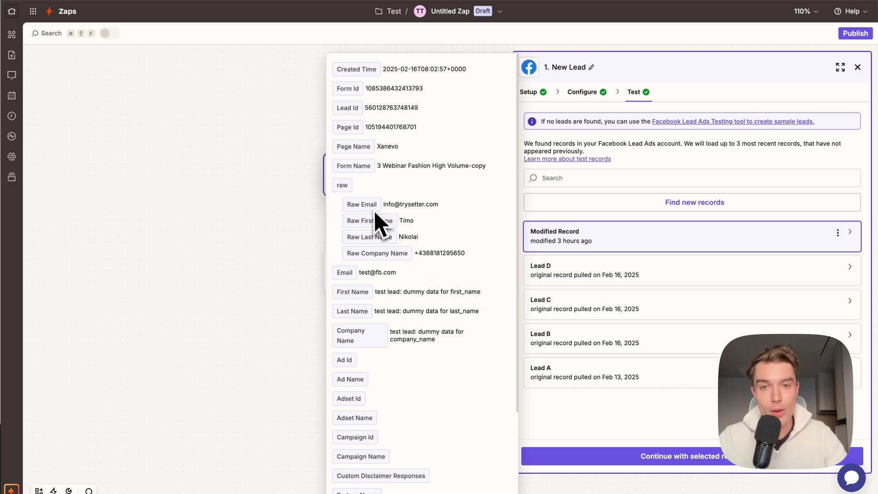
triple_click(393, 206)
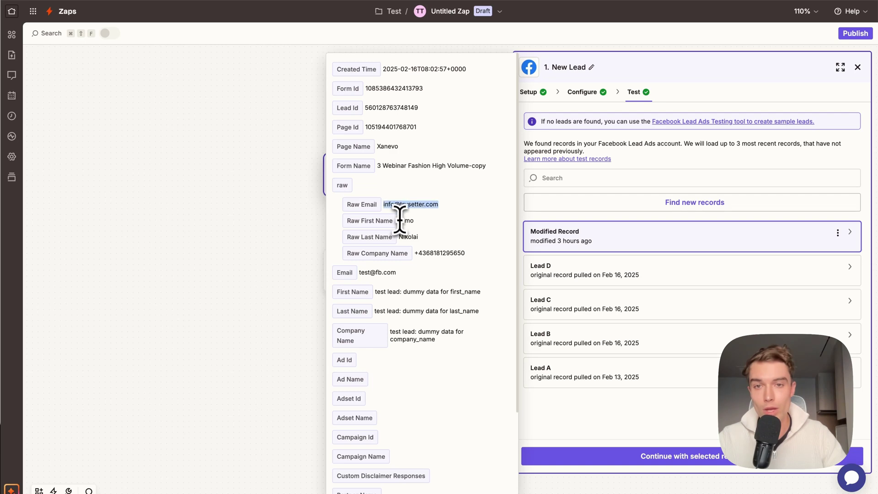
click(405, 221)
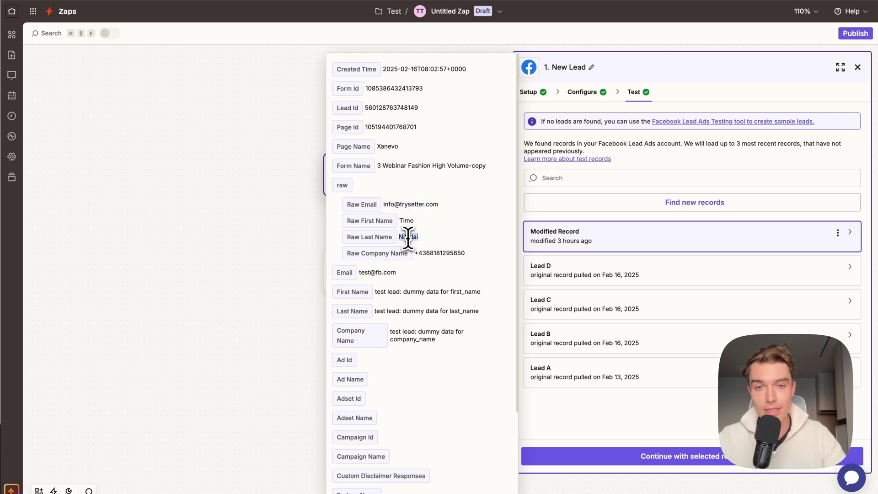
double_click(435, 254)
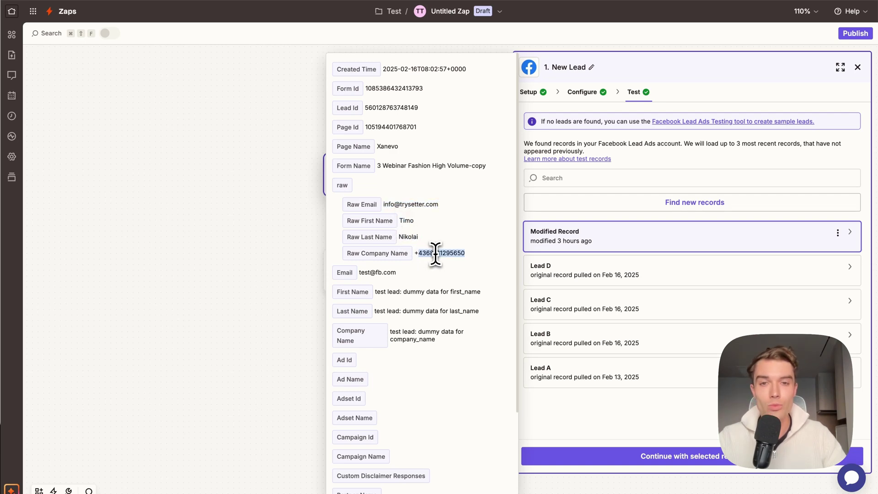
click(410, 241)
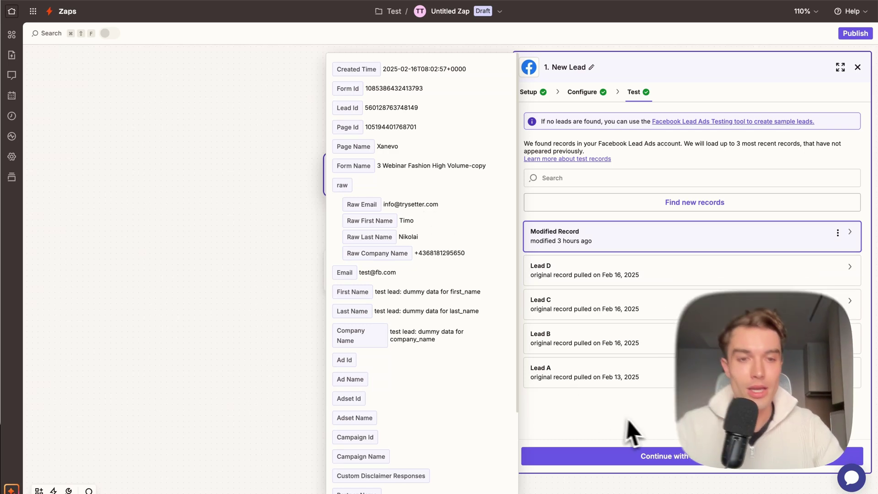
click(696, 457)
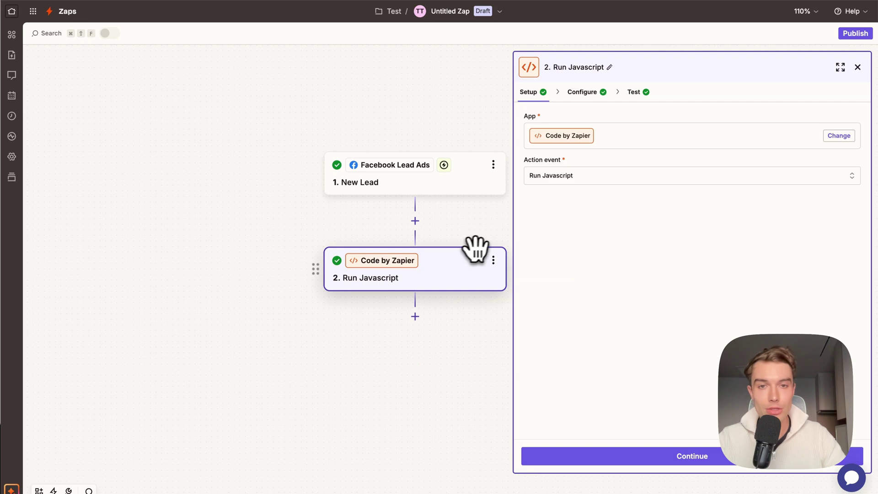
Insert a Code by Zapier action directly after the New Lead trigger and set its event to Run Javascript
click(420, 226)
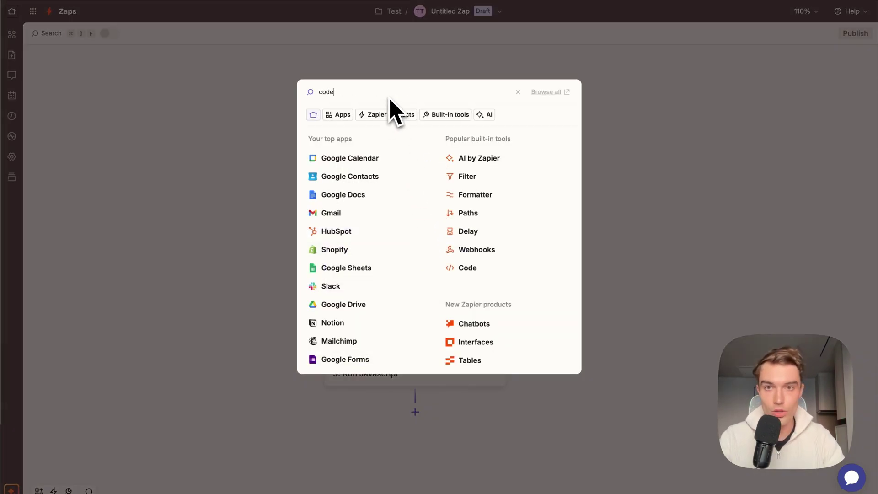
text(code)
click(375, 117)
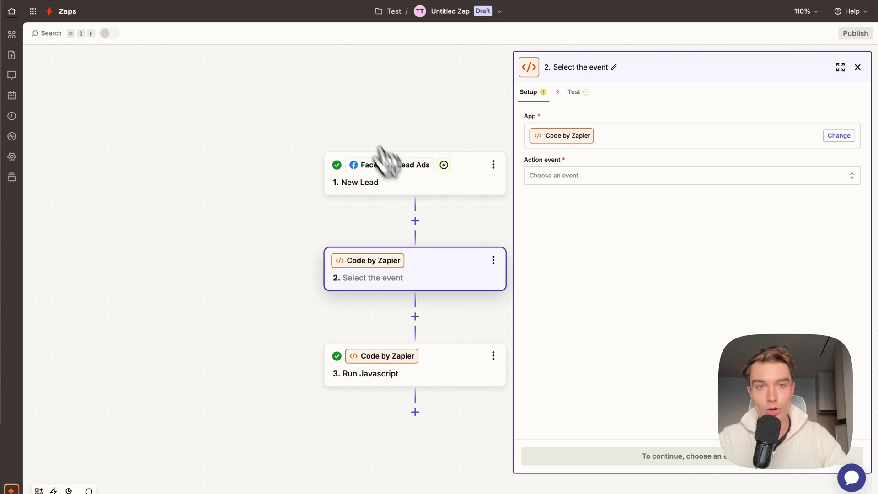
click(580, 178)
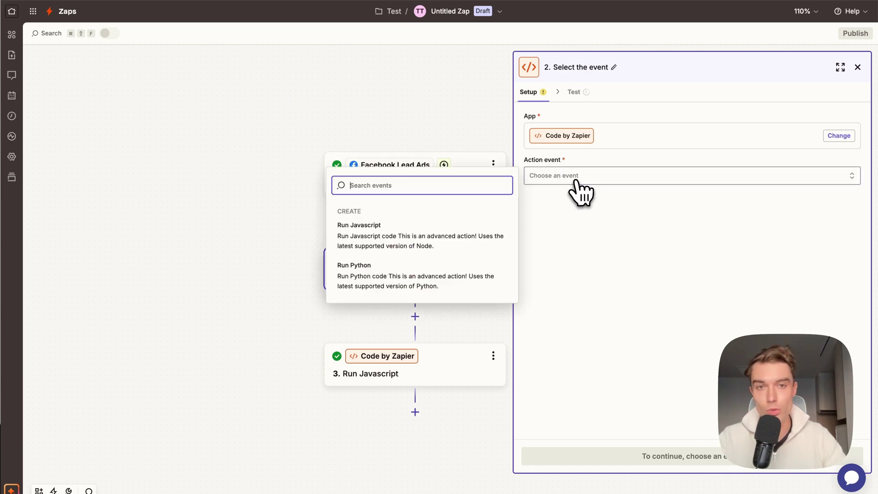
click(414, 251)
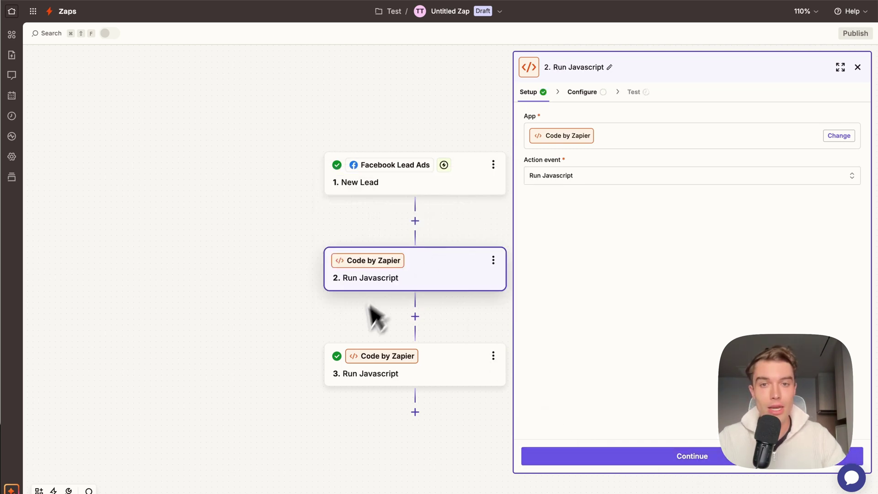
Delete the extra unconfigured Run Javascript step that follows the New Lead trigger
click(435, 370)
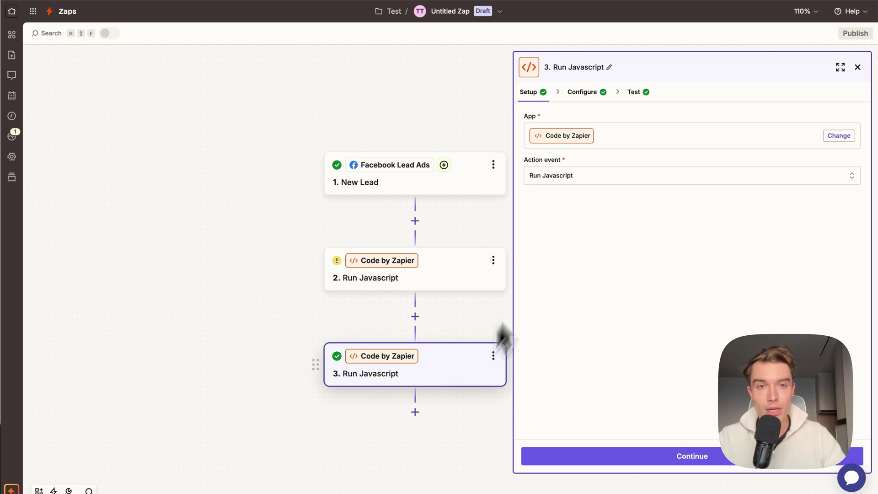
click(493, 259)
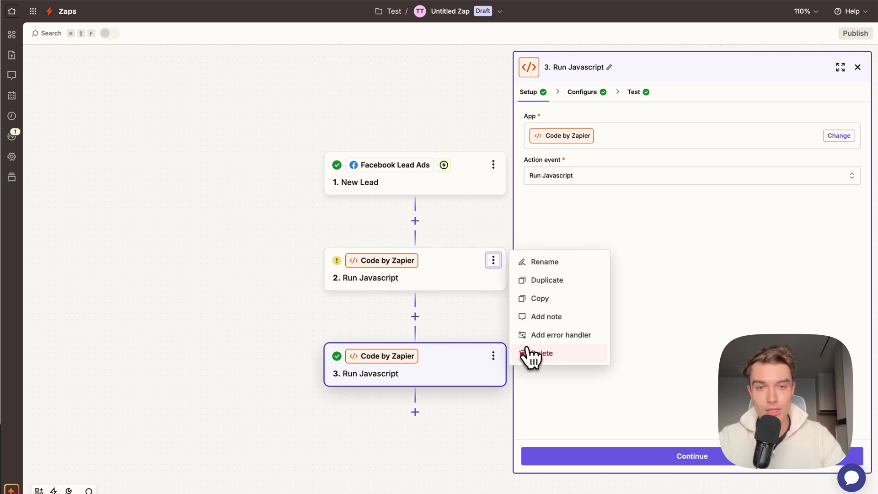
click(554, 354)
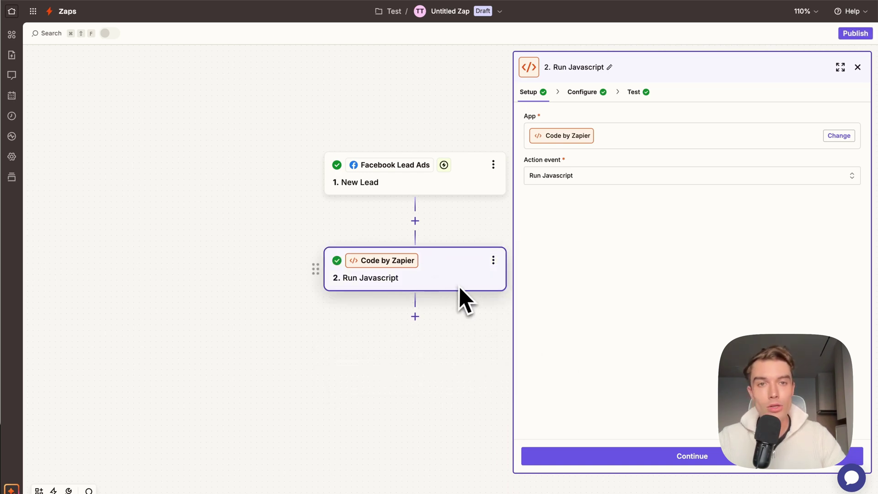
Open the configuration of the remaining Run Javascript step and examine its input data fields and code
click(691, 462)
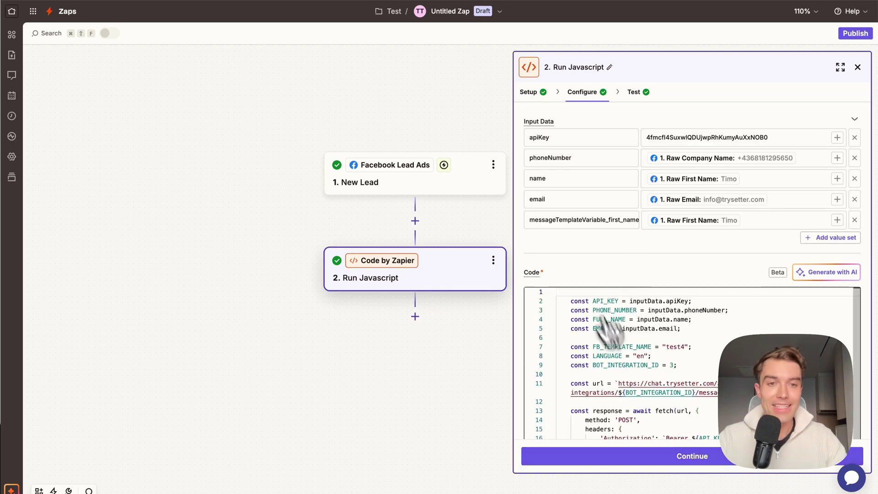
scroll(642, 293, down, 5)
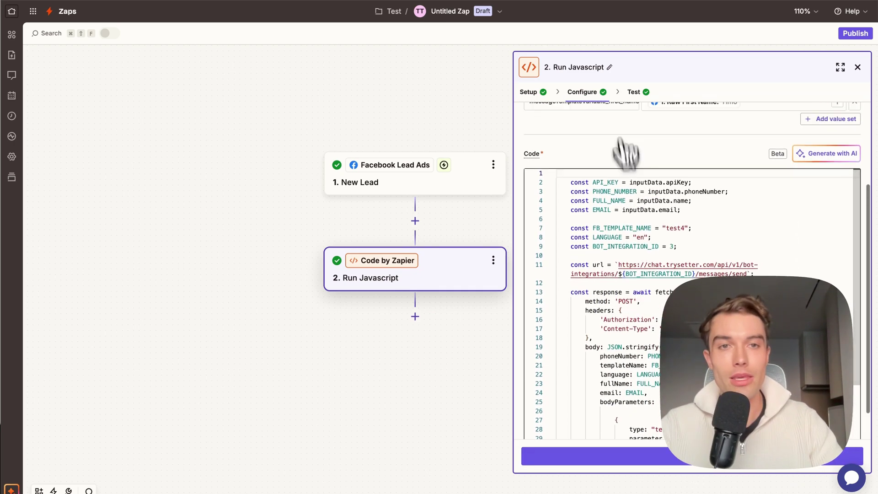
scroll(627, 153, up, 5)
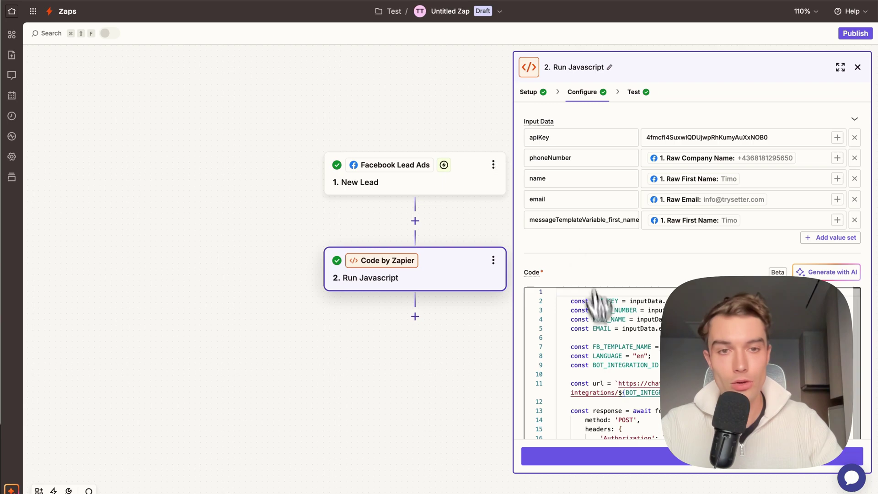
Switch to Setter AI and examine the input data names and the code snippet provided for the Zap
click(406, 4)
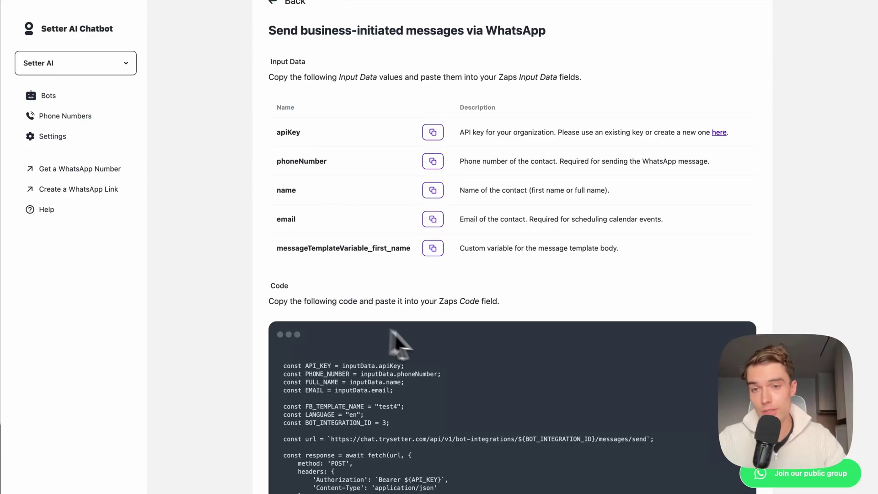
scroll(259, 320, down, 3)
scroll(427, 355, down, 5)
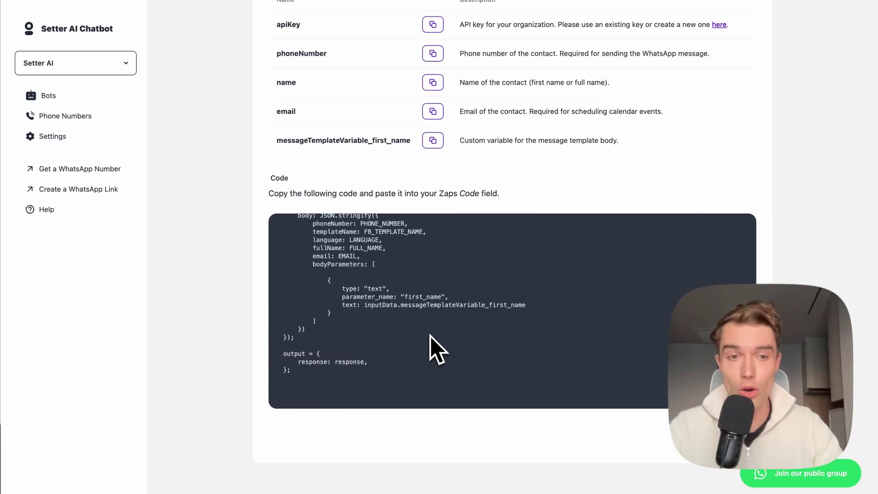
scroll(432, 346, up, 10)
scroll(378, 337, down, 6)
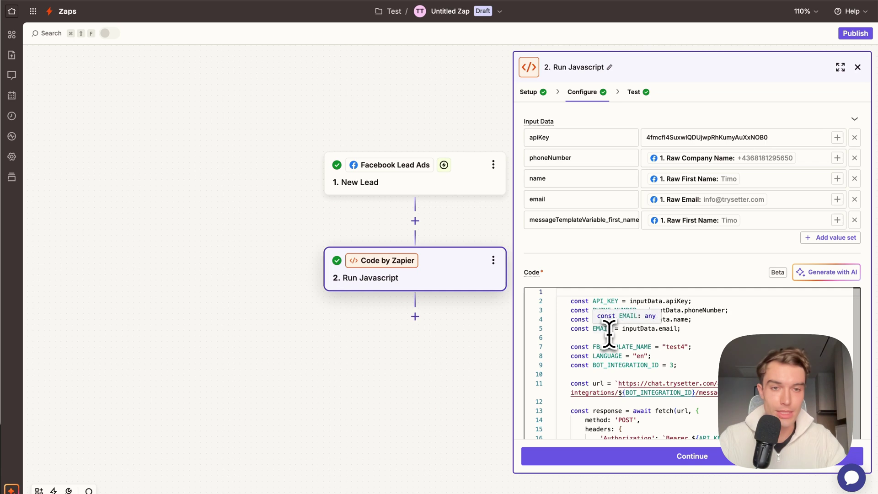
Return to the Zap, look through the Run Javascript step's code and select the whole script
click(681, 356)
key(super+a)
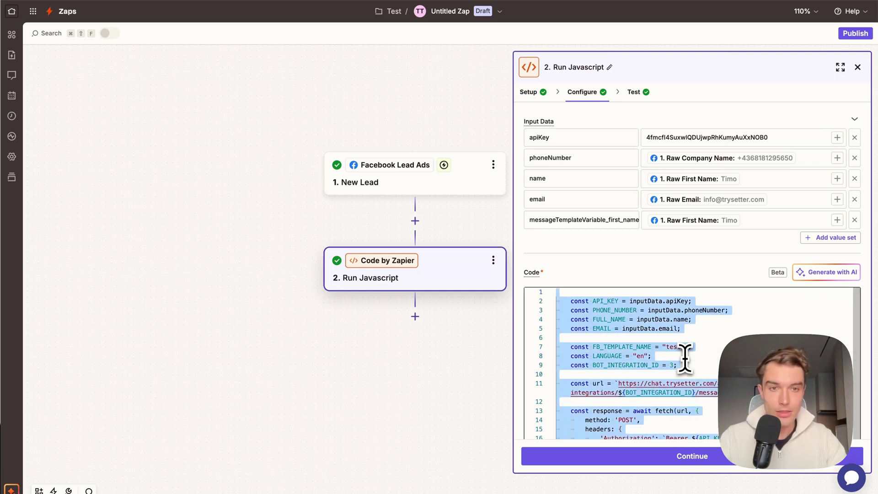
click(684, 357)
scroll(684, 359, down, 3)
scroll(613, 343, up, 3)
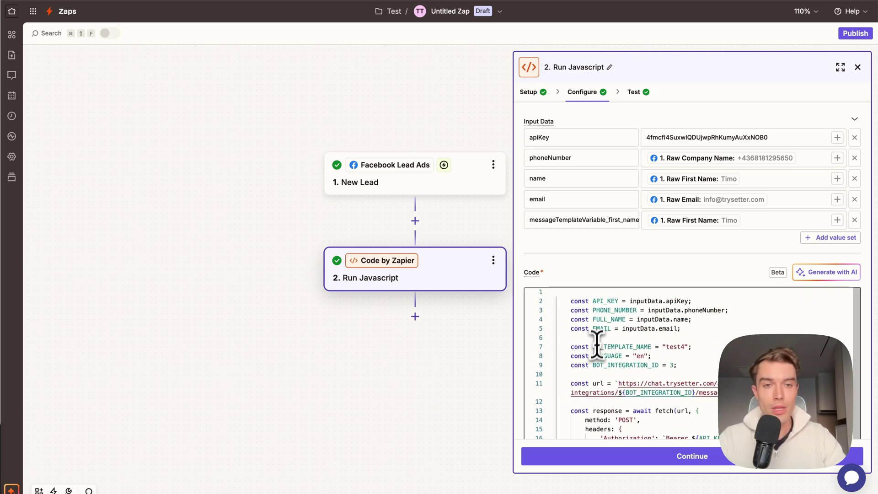
key(super+a)
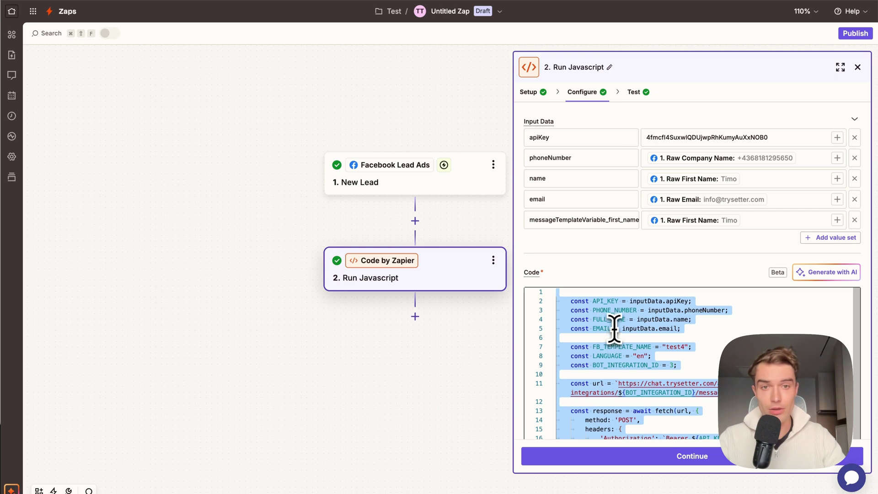
Replace the selected script with the code copied from Setter AI, and compare the input data names in both places
key(BackSpace)
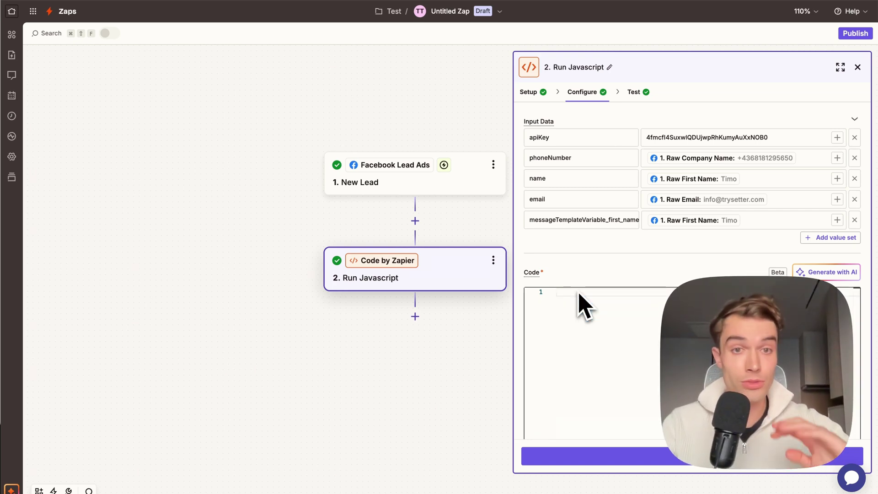
key(super+v)
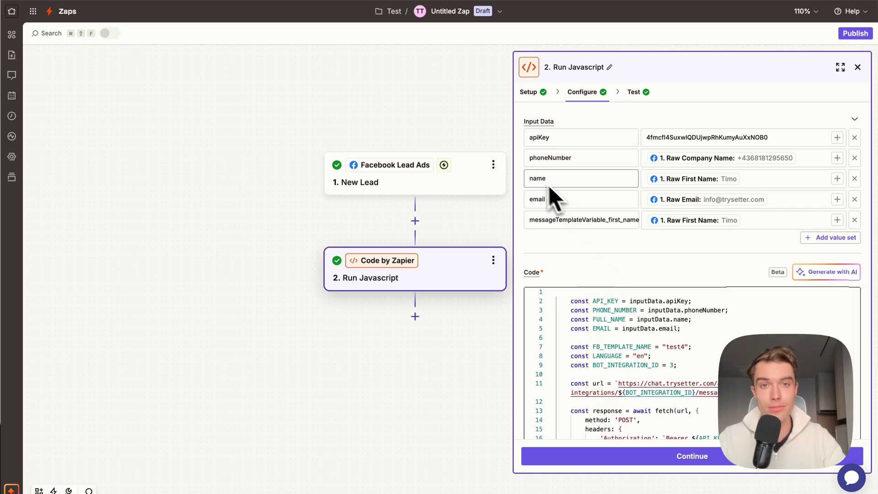
scroll(548, 185, down, 1)
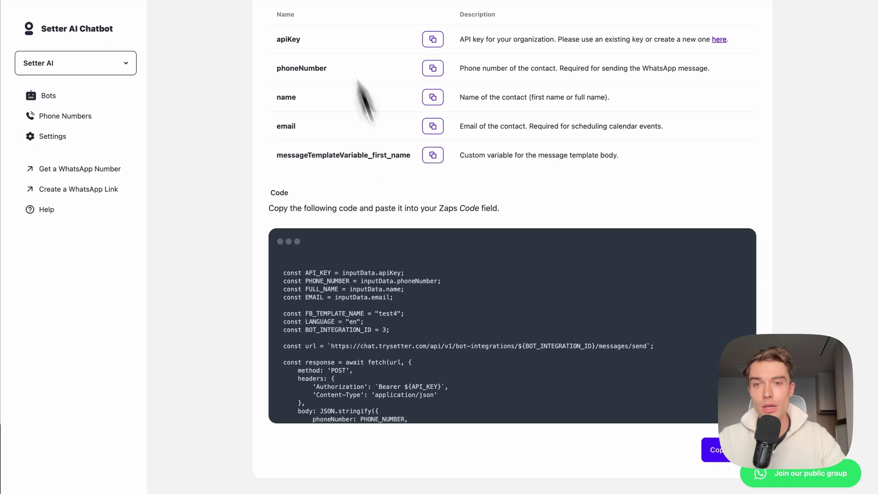
scroll(411, 165, up, 3)
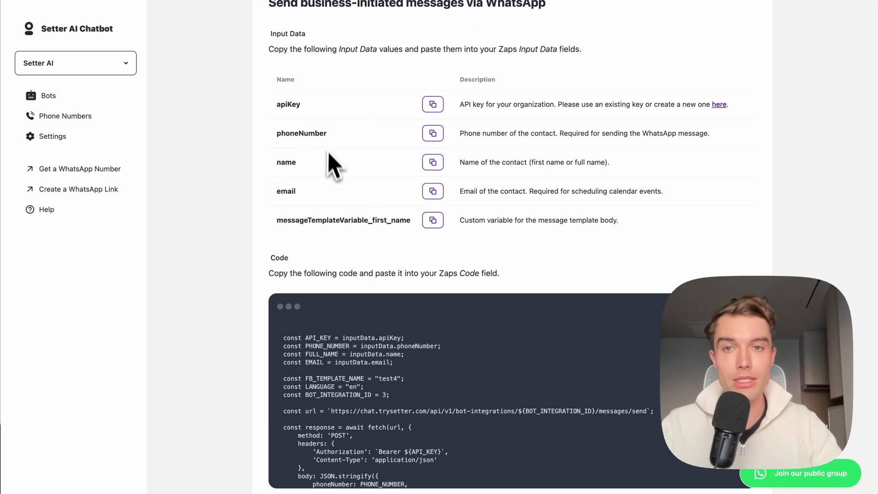
scroll(334, 167, down, 1)
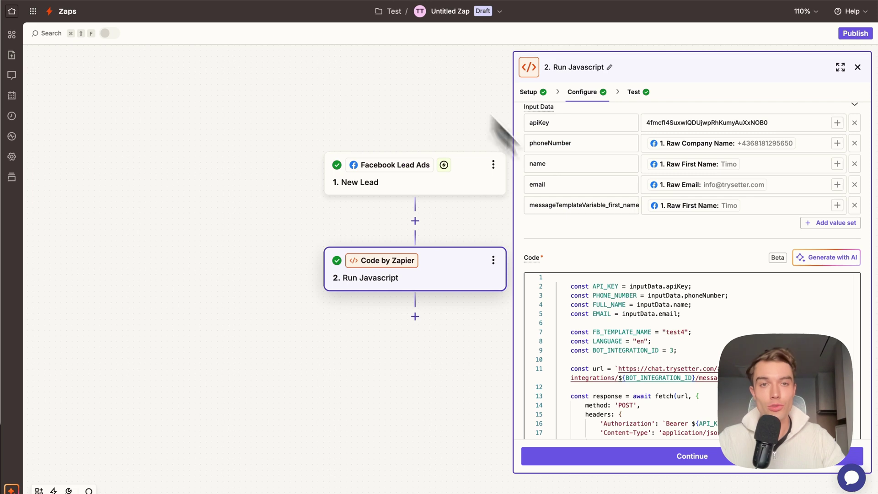
scroll(597, 161, up, 1)
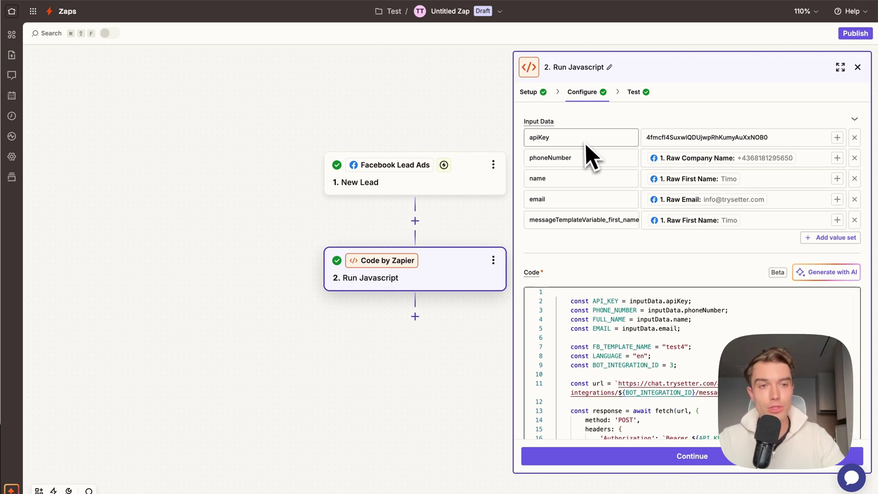
Add five blank value sets to the Run Javascript step's input data
click(816, 238)
click(822, 258)
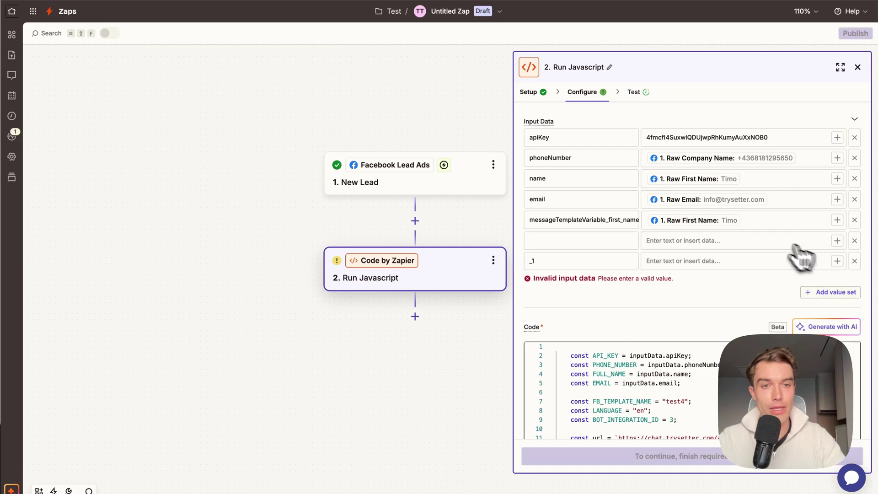
scroll(796, 247, down, 2)
click(813, 234)
scroll(810, 245, down, 1)
click(813, 230)
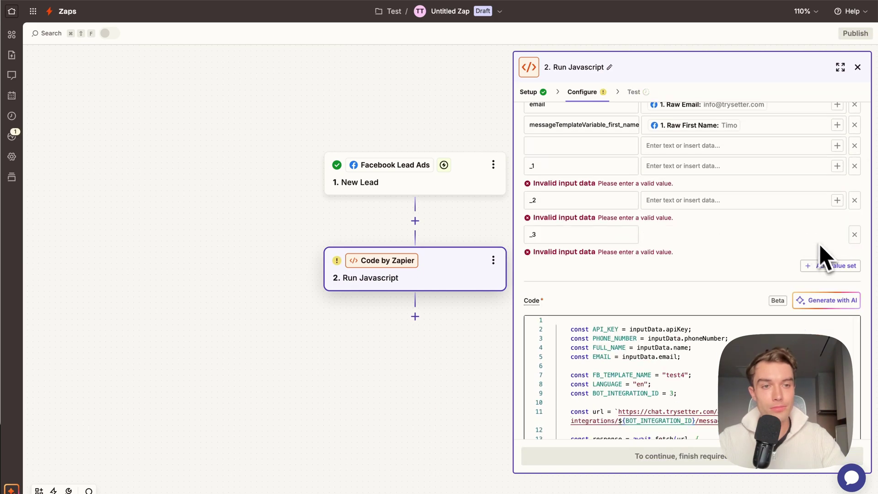
click(842, 267)
Remove the five filled-in input data rows, from apiKey through messageTemplateVariable_first_name, leaving only the blank ones
scroll(794, 220, up, 3)
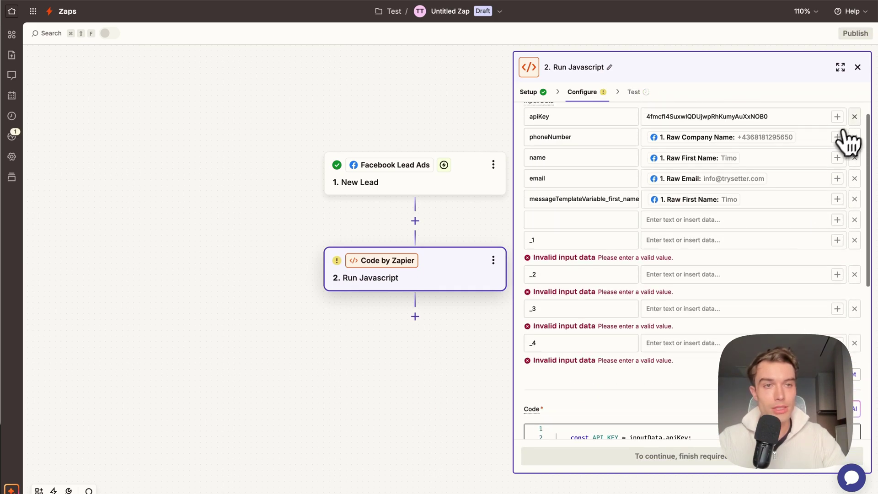
click(854, 116)
click(854, 116)
click(854, 116)
click(854, 116)
click(854, 116)
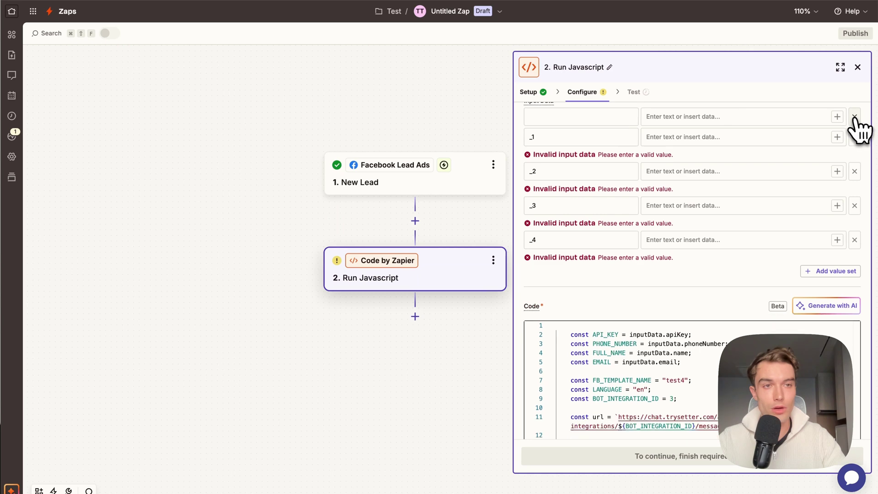
scroll(810, 142, up, 1)
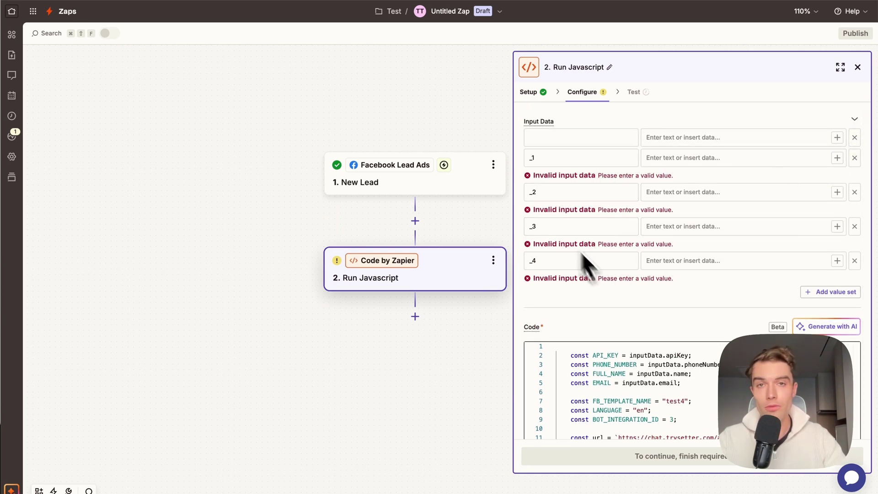
Copy the names apiKey and phoneNumber from Setter AI into the first two input data rows of the Zap
click(364, 1)
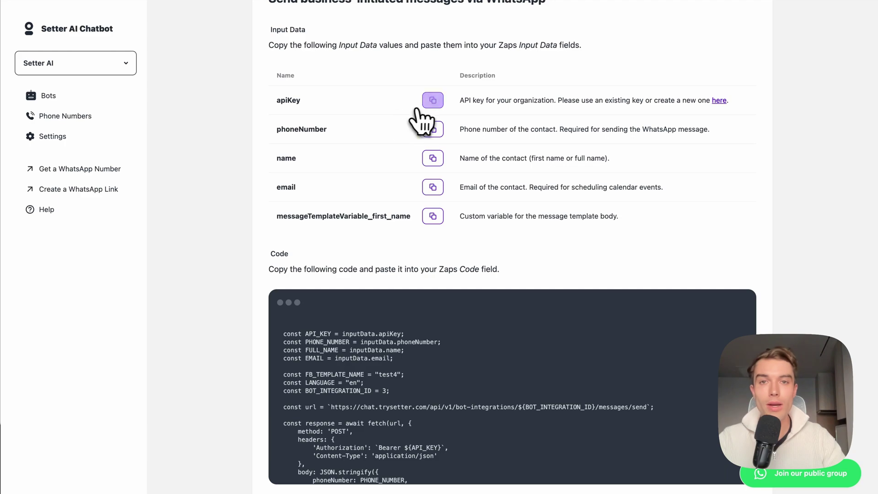
click(393, 6)
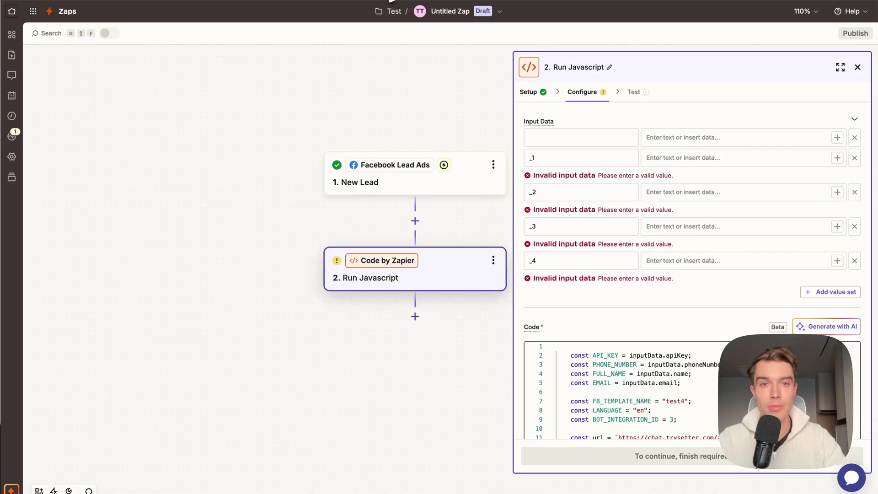
click(544, 137)
key(ctrl+v)
click(364, 2)
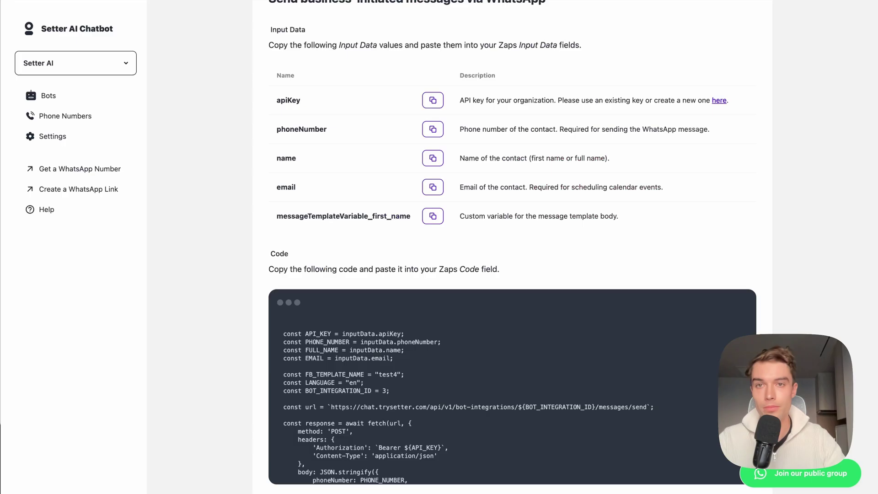
click(433, 130)
click(417, 1)
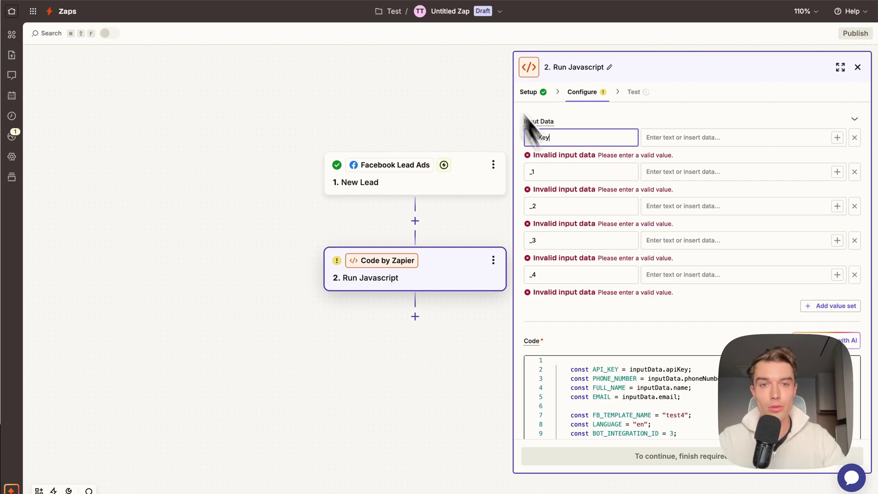
click(544, 172)
key(ctrl+v)
Copy the names name and email from Setter AI into the third and fourth input data rows
click(342, 2)
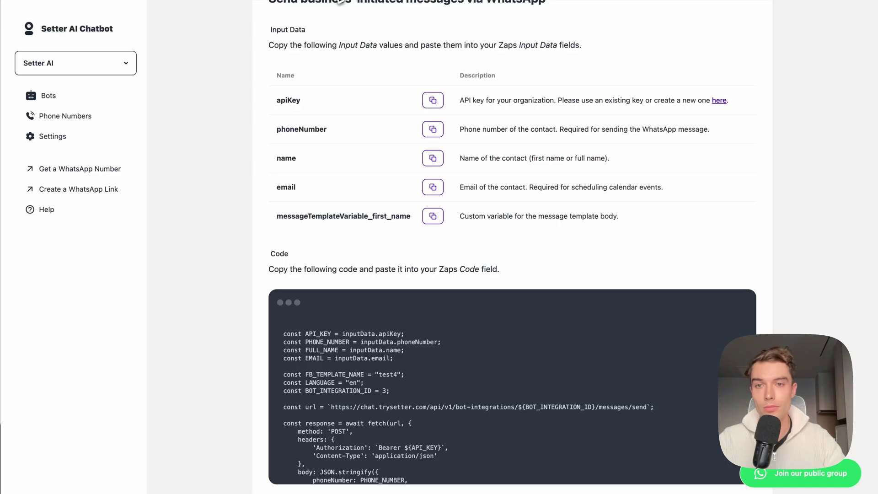
click(417, 2)
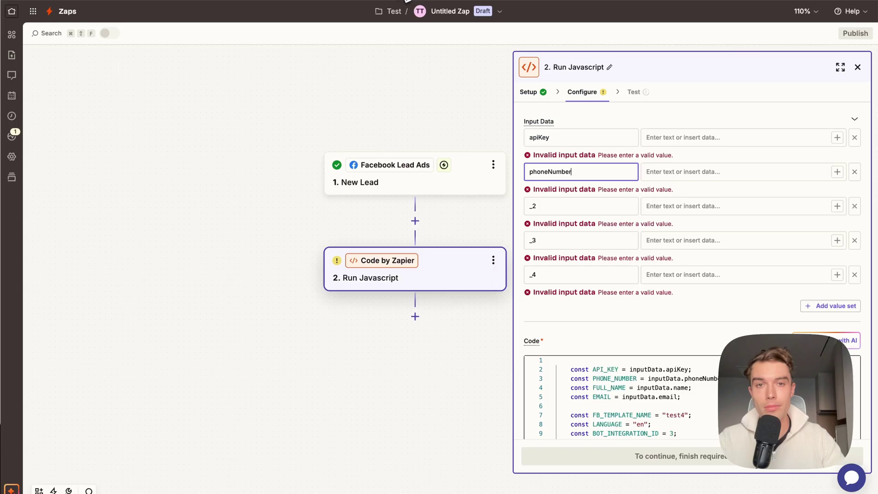
drag(544, 206, 505, 206)
key(ctrl+v)
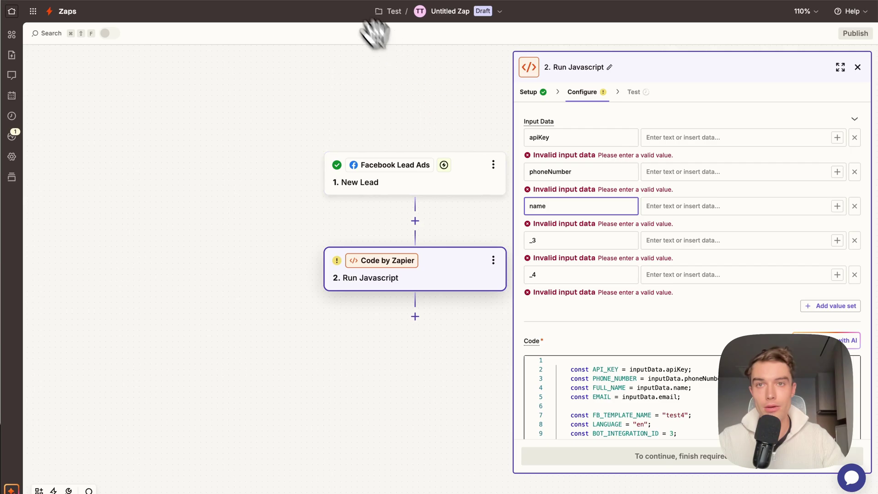
click(342, 2)
click(433, 187)
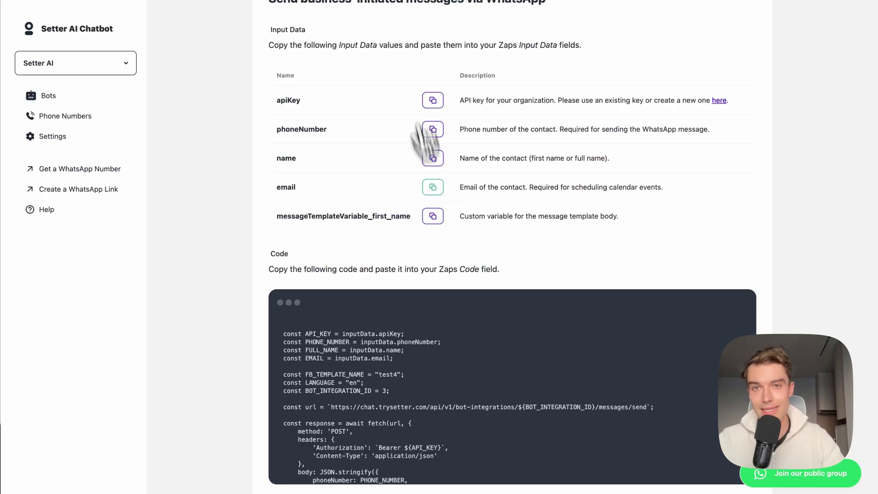
click(417, 2)
drag(546, 240, 526, 240)
key(ctrl+v)
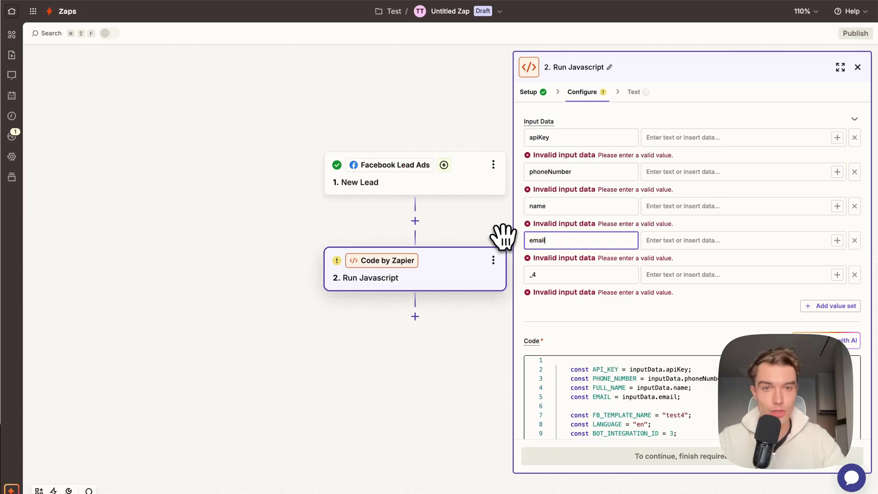
Copy messageTemplateVariable_first_name from Setter AI and use it as the name of the fifth input data row
click(322, 2)
click(433, 216)
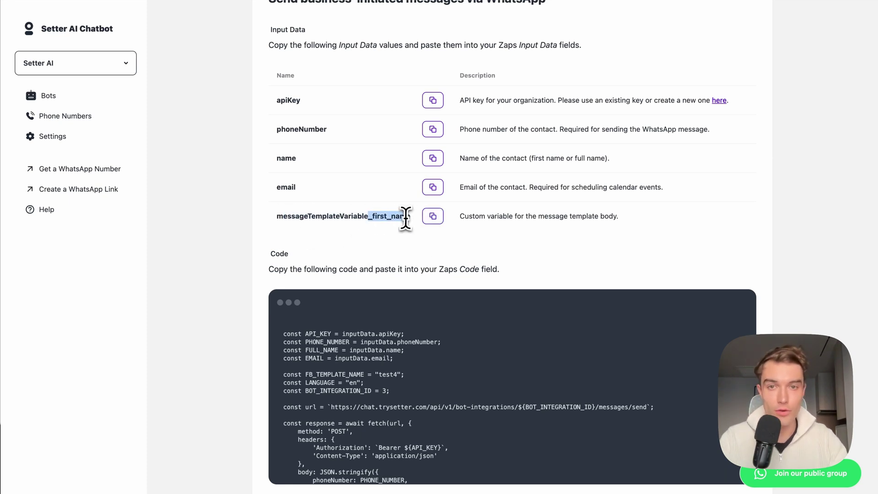
double_click(364, 215)
click(332, 150)
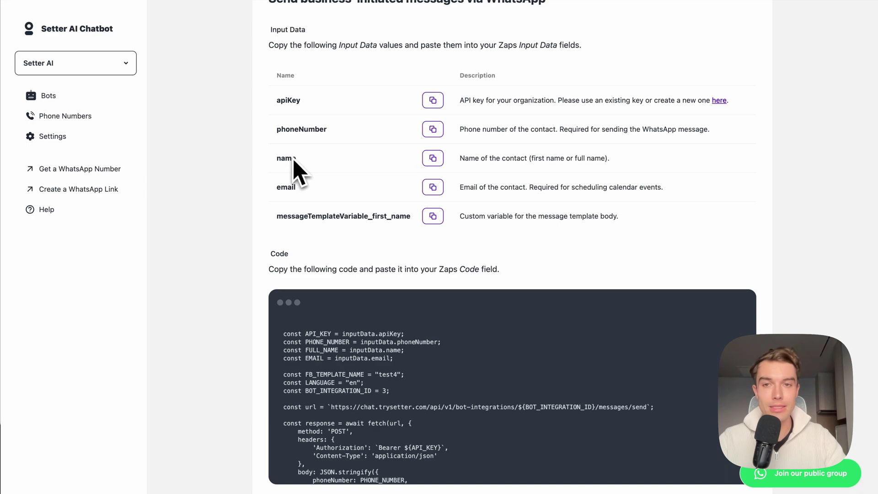
click(433, 216)
click(410, 14)
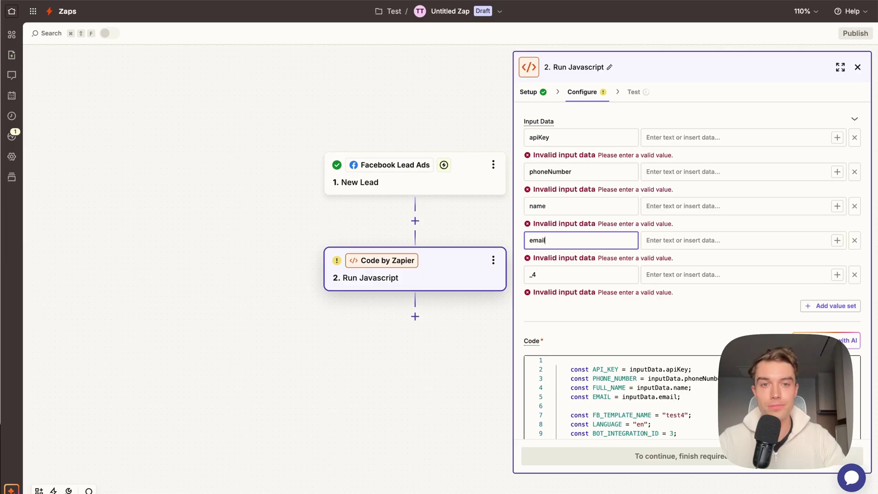
click(560, 274)
key(ctrl+a)
key(ctrl+v)
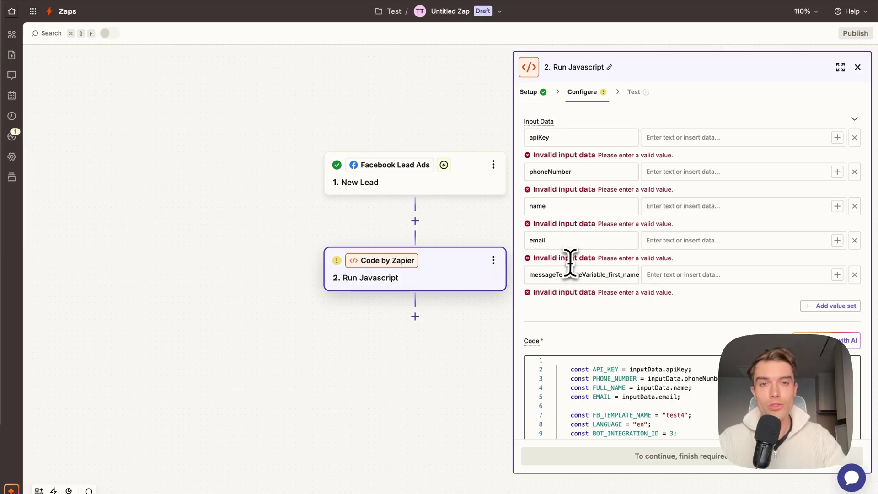
scroll(594, 242, down, 1)
scroll(654, 211, up, 1)
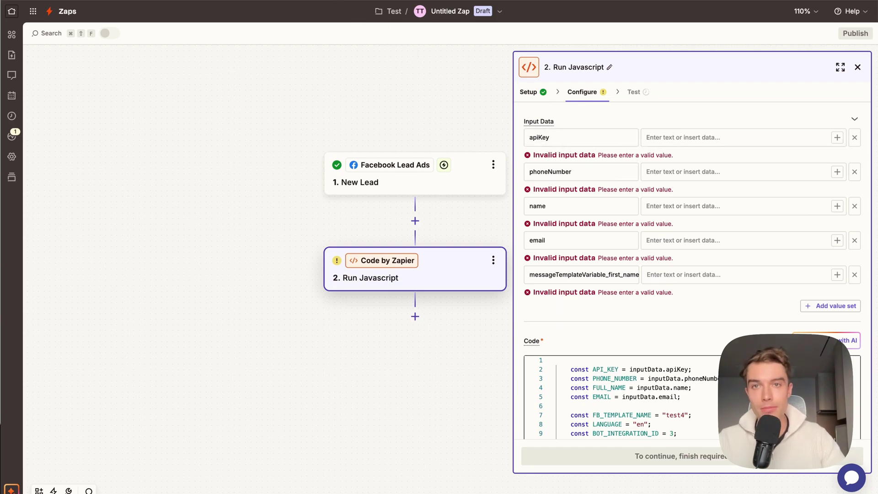
Return to Setter AI and open the API key settings page through the link in the apiKey description
key(ctrl+Tab)
scroll(427, 151, up, 1)
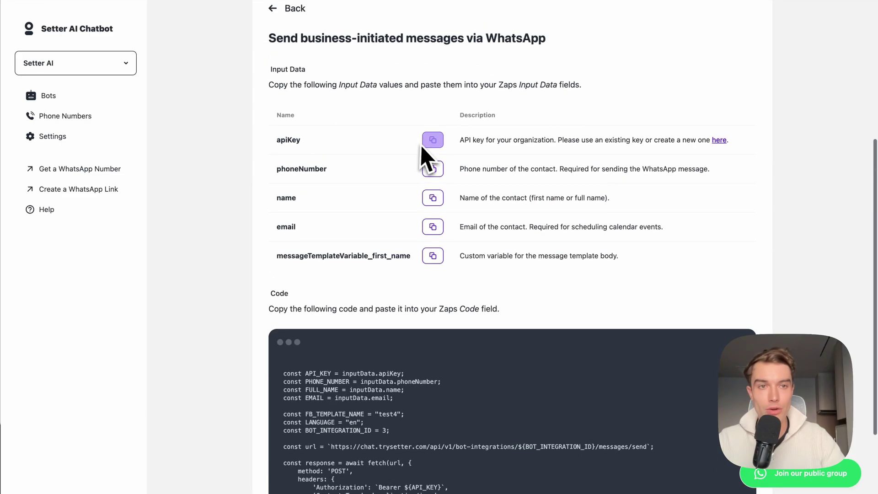
right_click(719, 139)
click(727, 143)
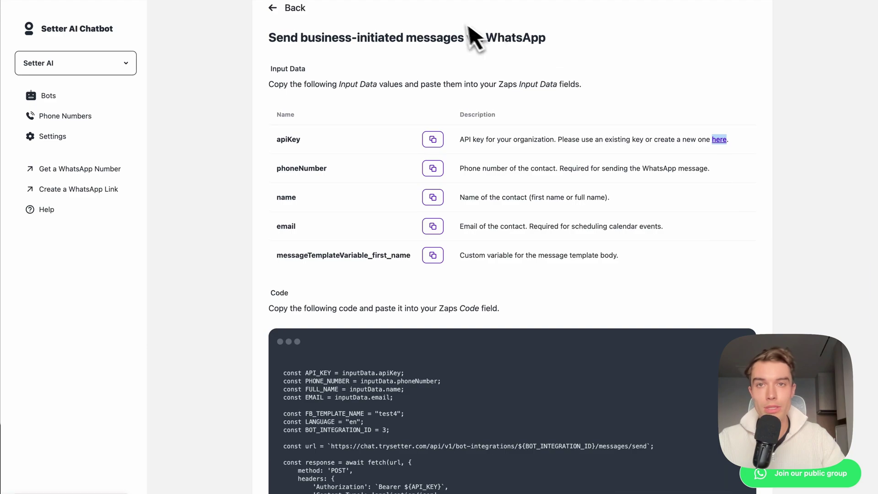
scroll(469, 29, down, 1)
key(ctrl+Tab)
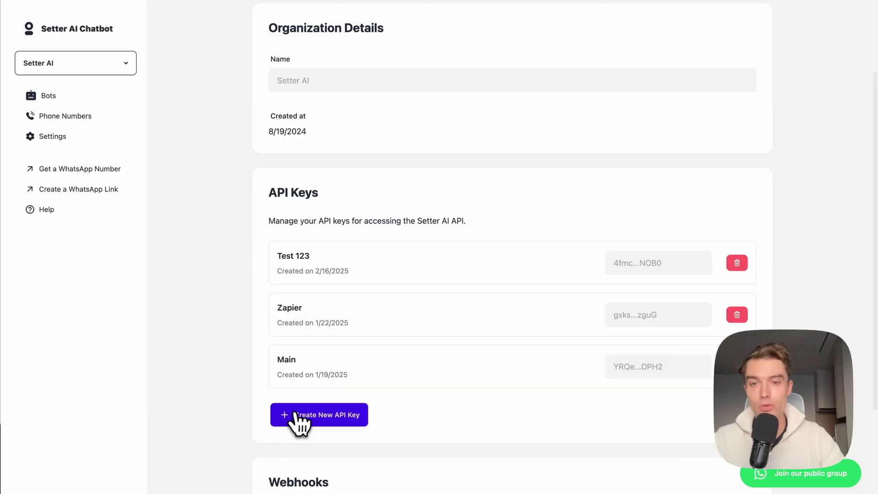
Create a new API key named "Test new 1"
click(302, 419)
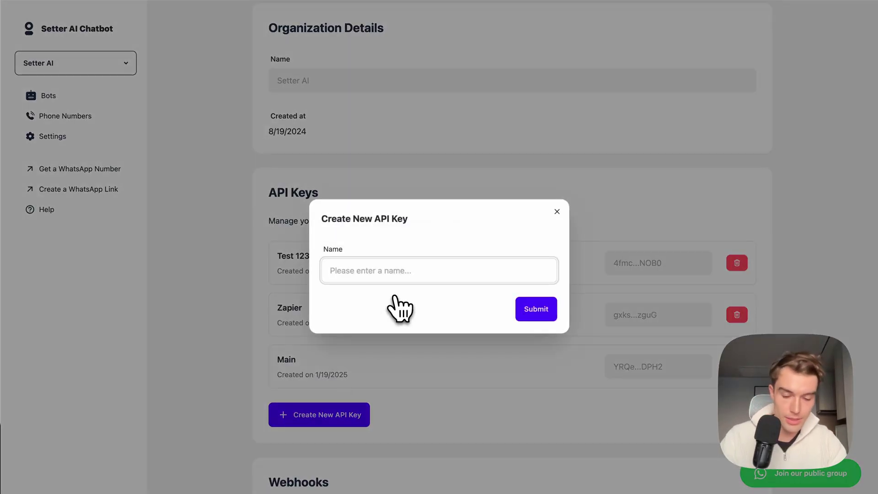
text(TEt)
key(BackSpace)
key(BackSpace)
text(est new)
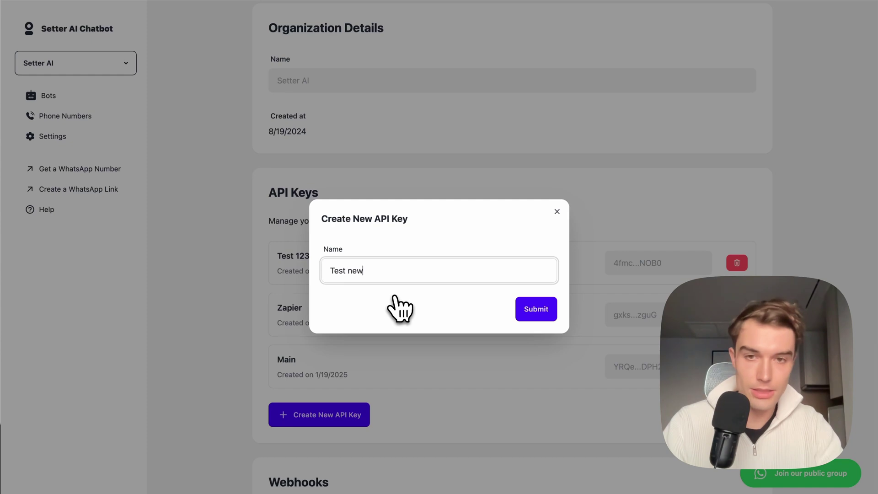
text( 1)
key(Return)
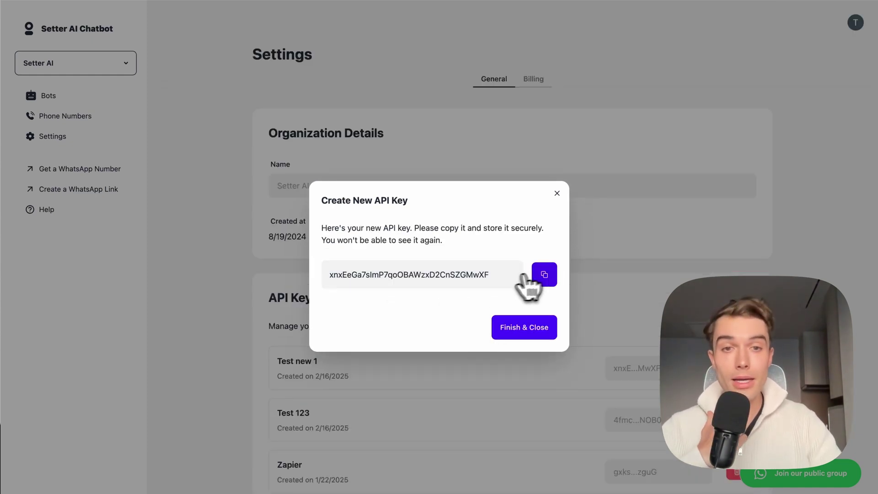
Copy the new API key, finish its dialog and paste the key as the apiKey value in the Zap's input data
click(543, 275)
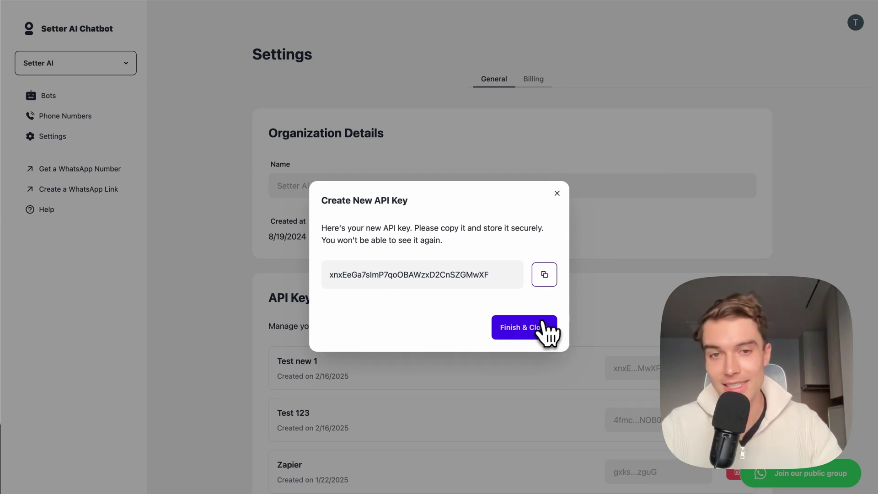
click(545, 276)
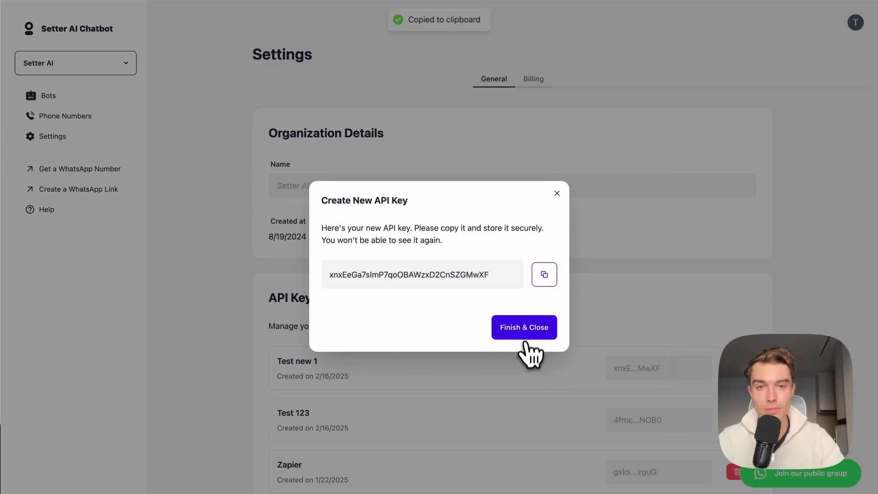
click(530, 328)
click(448, 2)
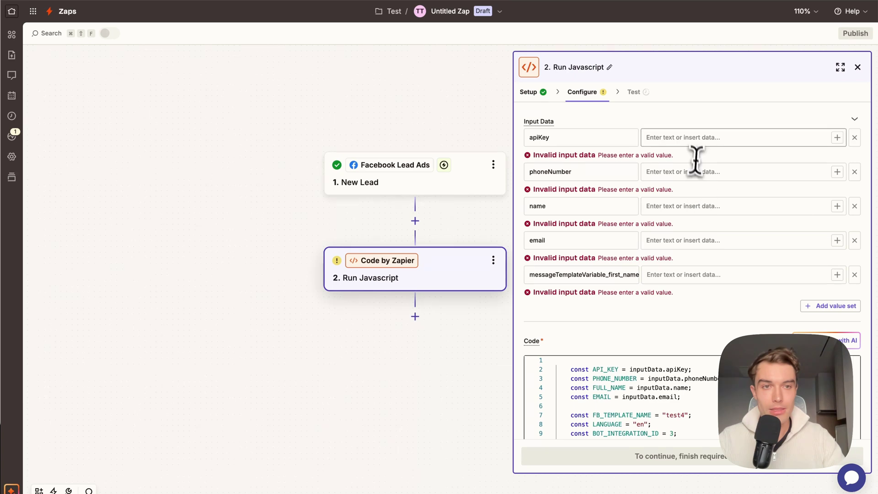
click(692, 137)
key(ctrl+v)
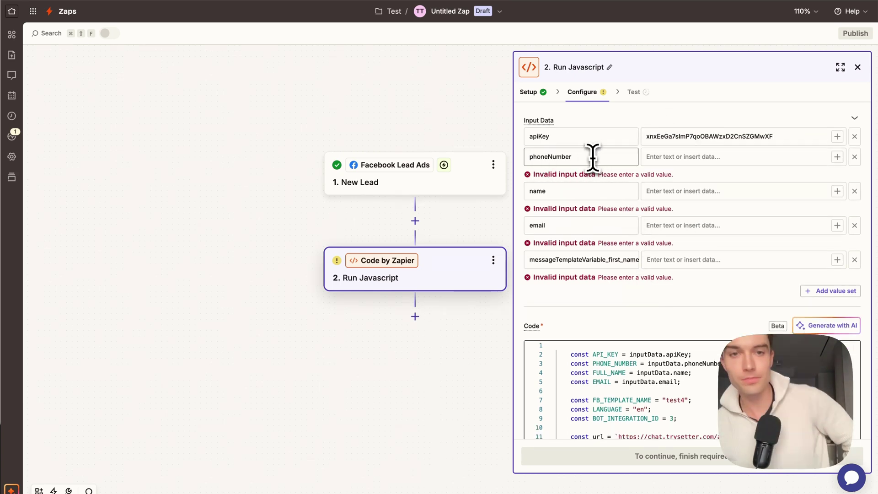
Map the phoneNumber input data value to the Raw Company Name field of the New Lead trigger, searching the lead fields for RAW
click(670, 157)
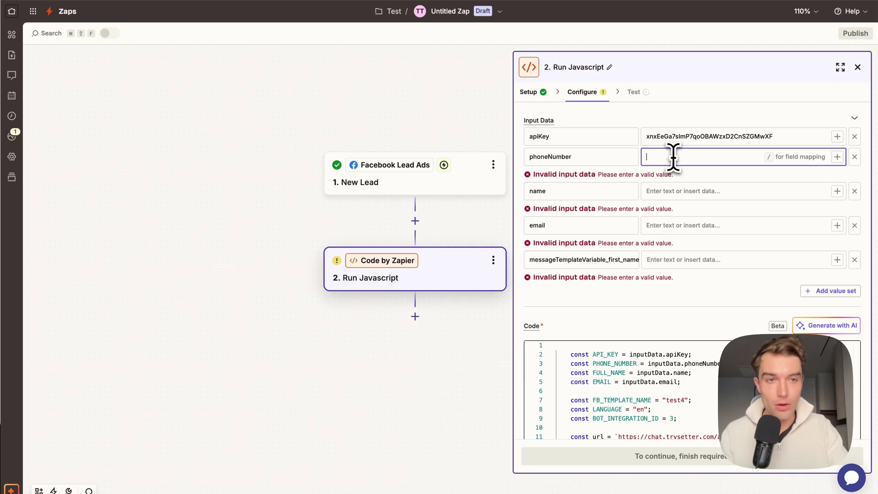
text(/)
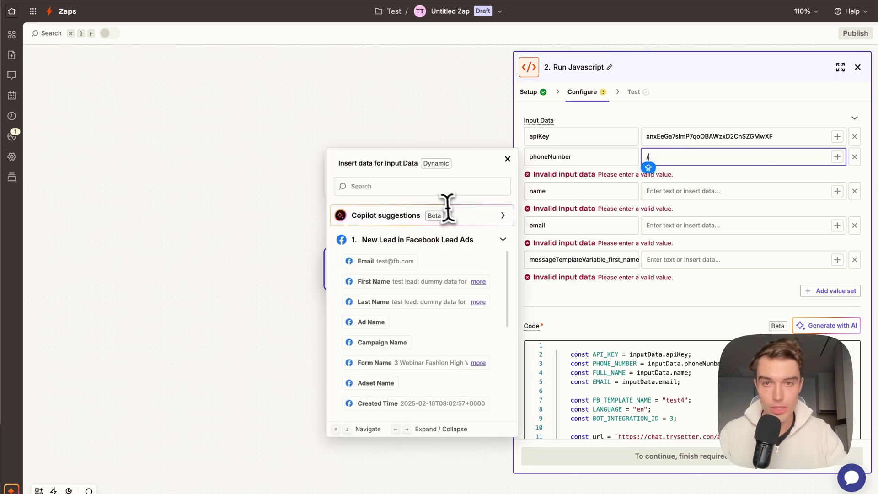
click(438, 186)
text(RAW)
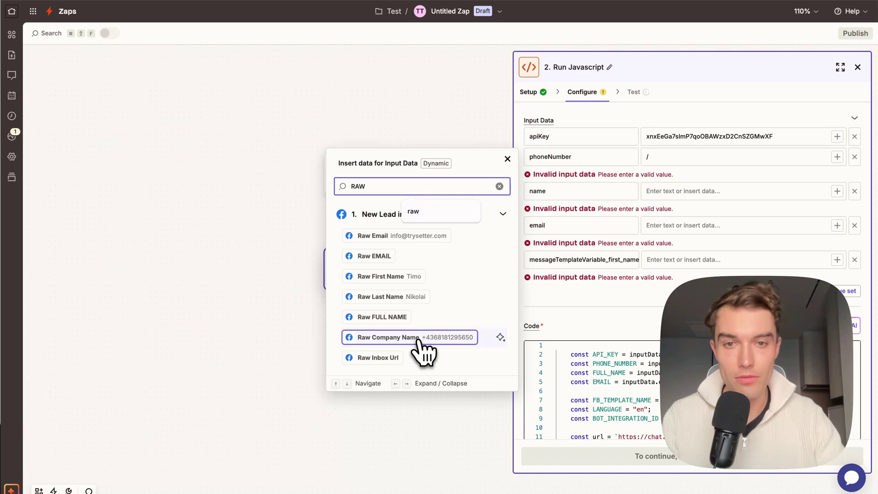
click(416, 338)
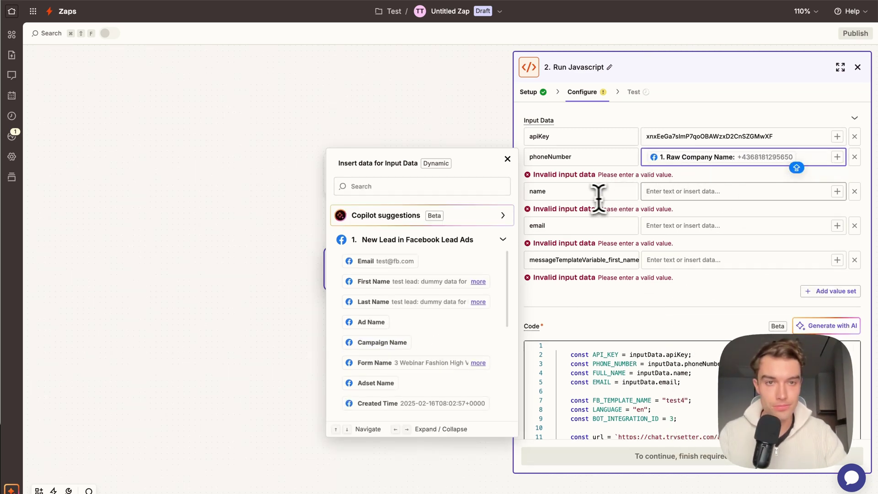
Map the name input data value to the Raw First Name field of the Facebook lead
click(678, 192)
text(/)
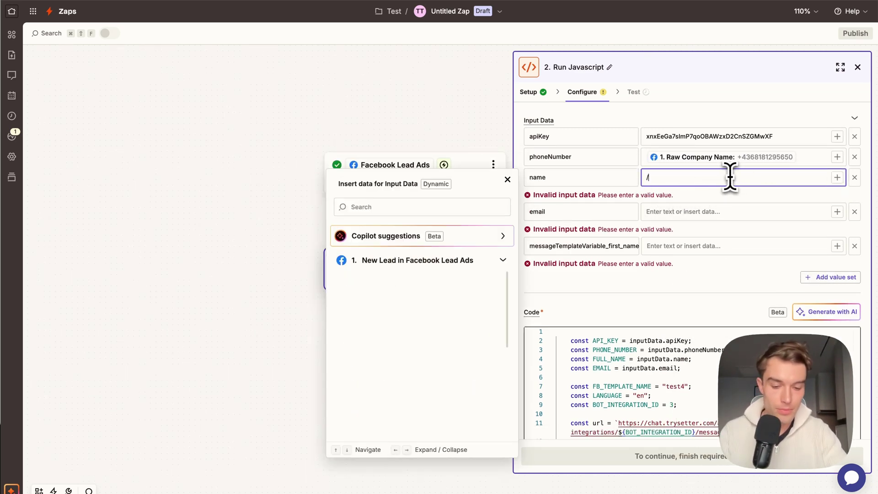
text(first)
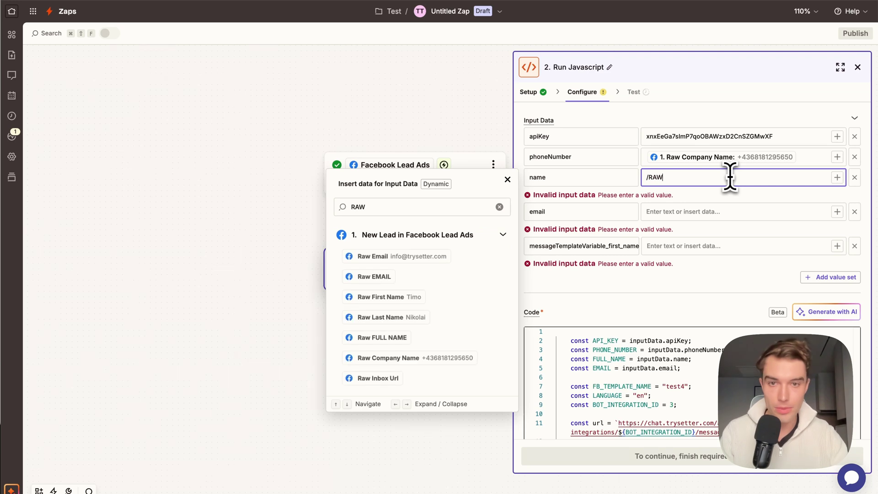
click(411, 301)
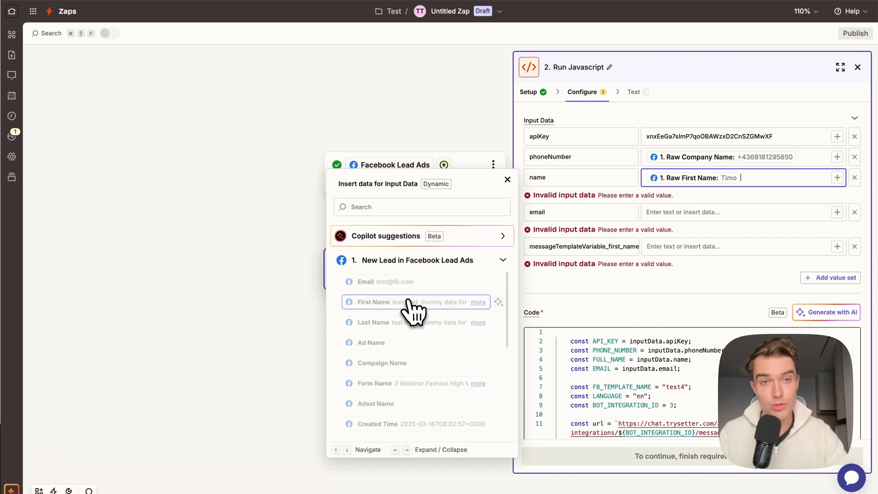
click(594, 191)
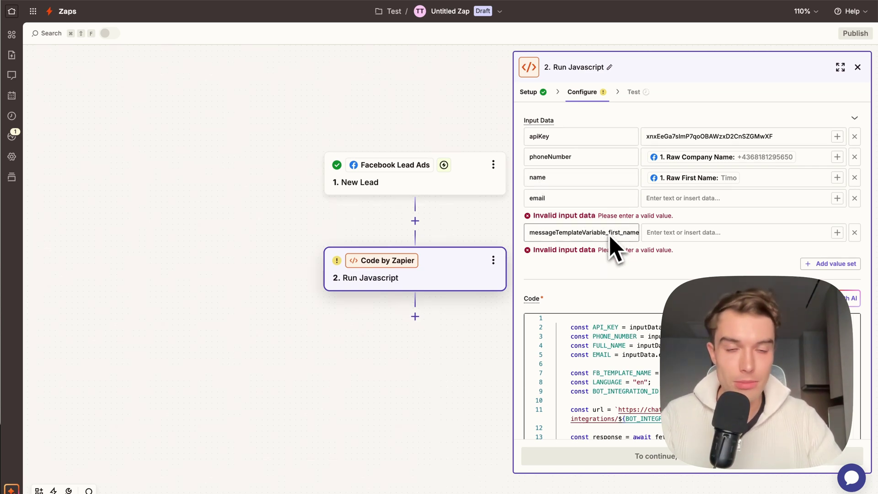
Widen the step's configuration pane and map the messageTemplateVariable_first_name value to the lead's Raw First Name field
drag(511, 210, 484, 210)
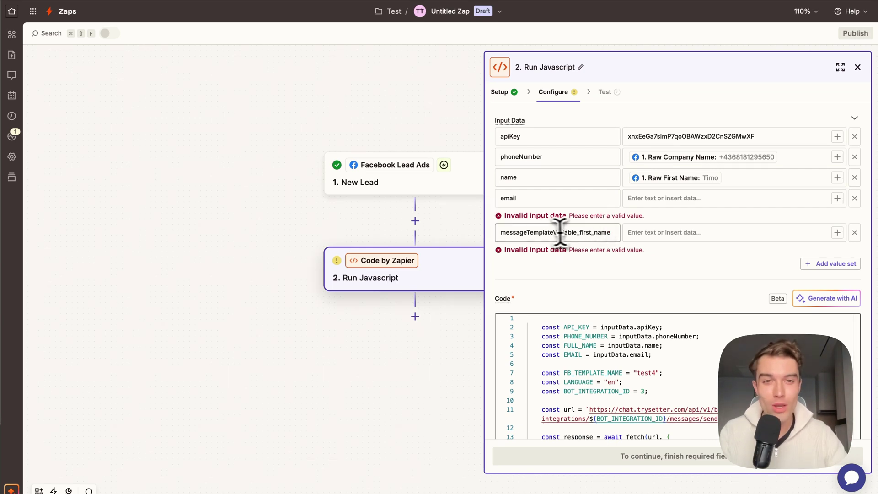
drag(498, 233, 612, 232)
click(599, 254)
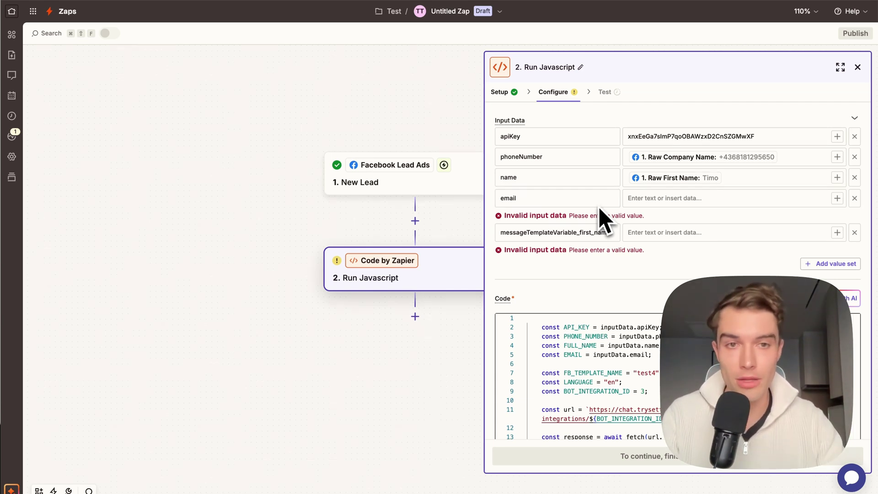
click(727, 234)
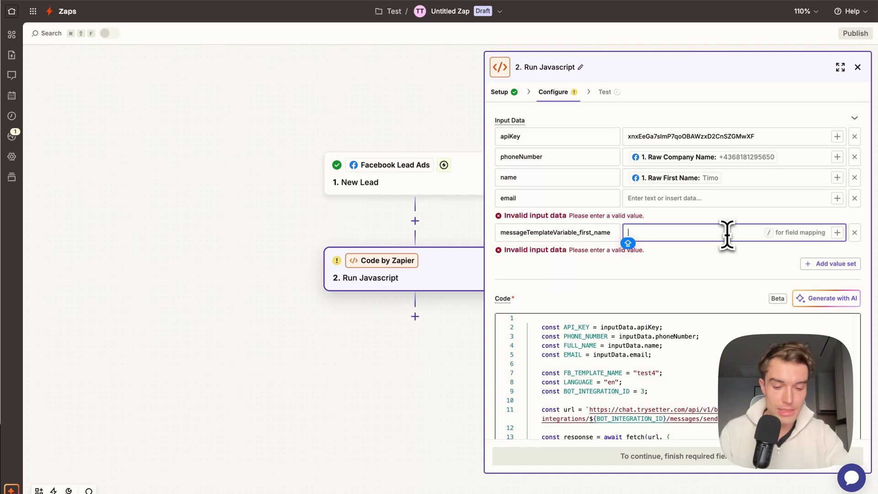
text(/RAW)
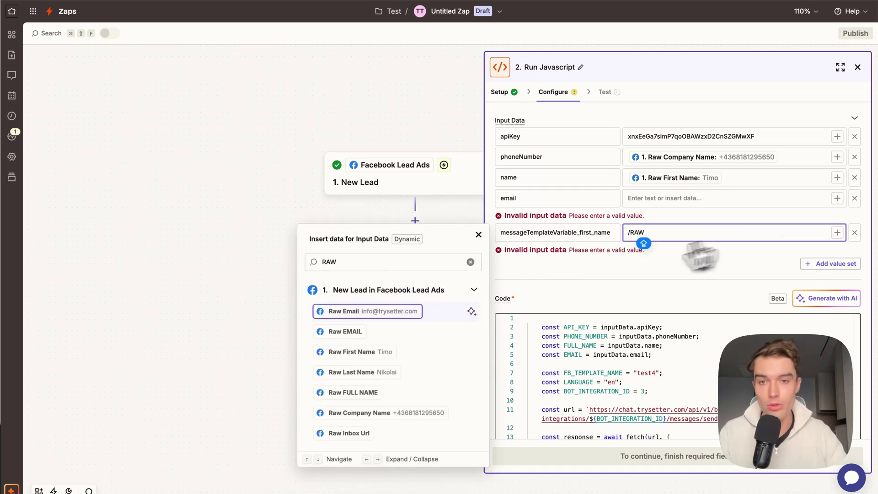
click(361, 352)
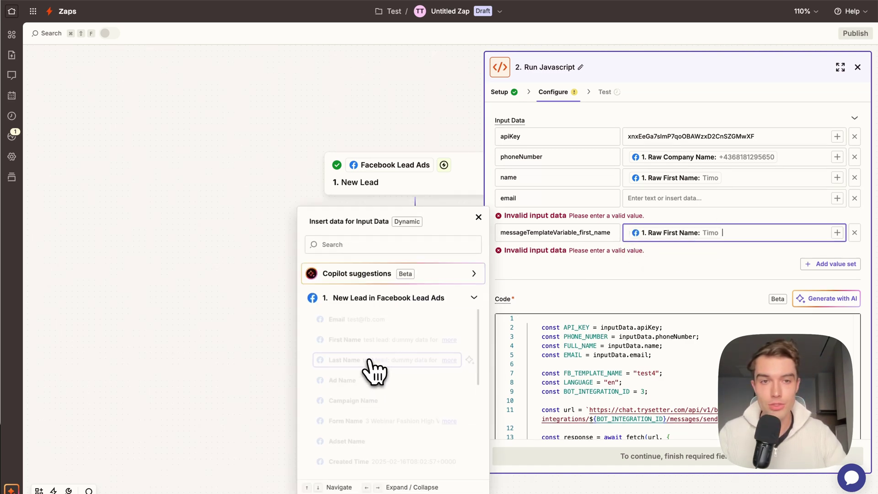
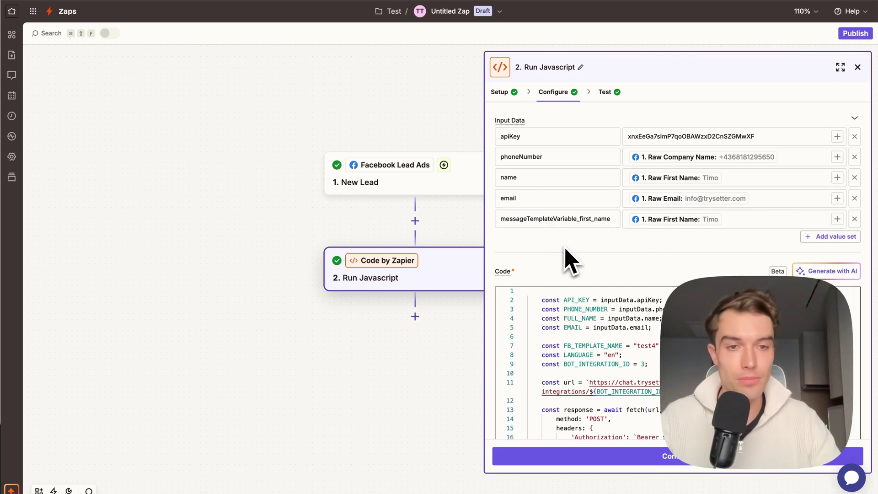
Continue to the test of the Run Javascript step, rerun it and check the WhatsApp chat for the template message
scroll(560, 256, down, 3)
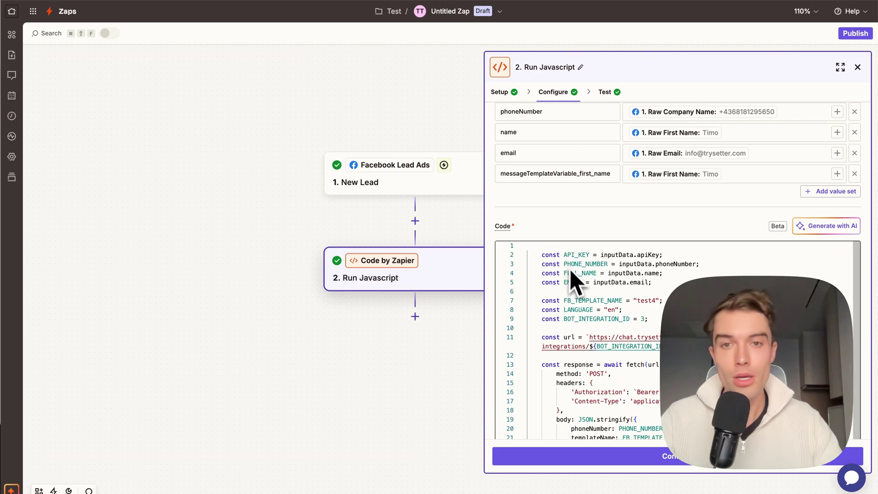
scroll(599, 231, up, 3)
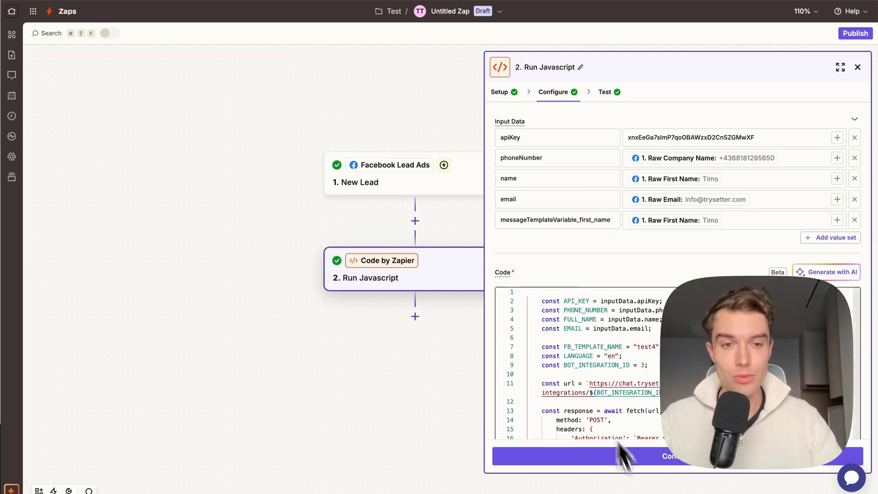
click(663, 458)
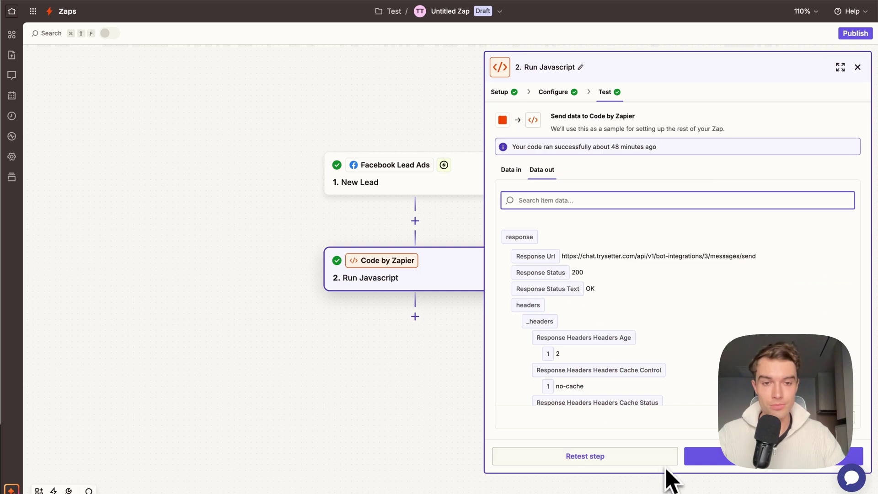
mouse_move(590, 488)
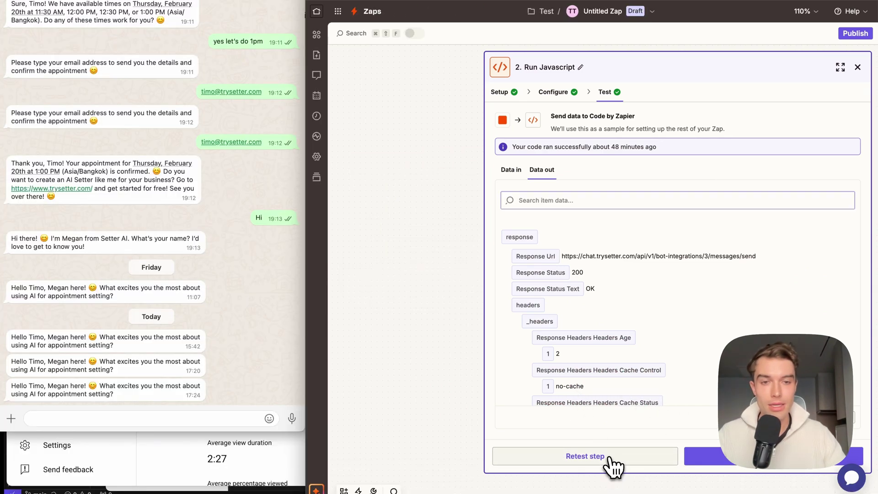
click(608, 459)
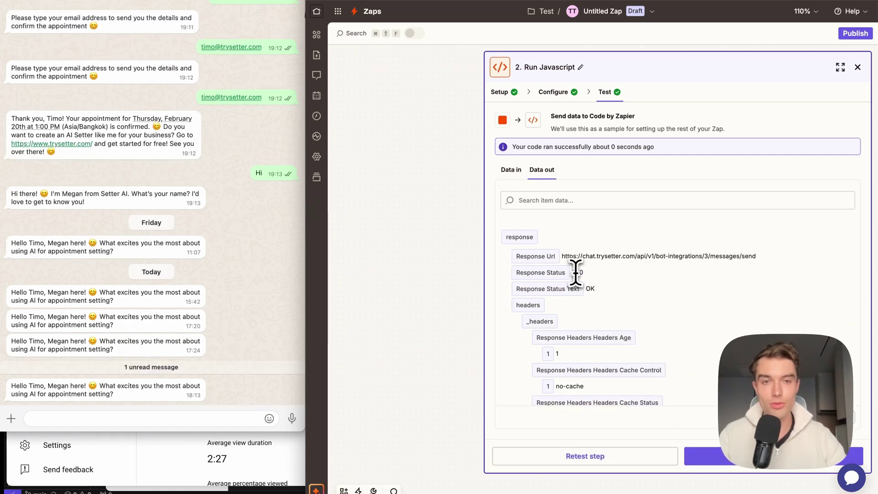
click(158, 412)
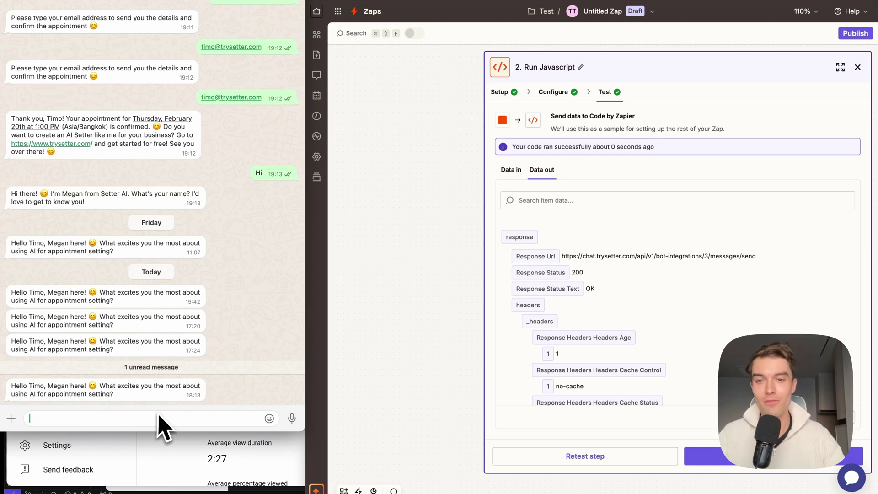
Return to the Zap editor and publish the Zap
click(401, 210)
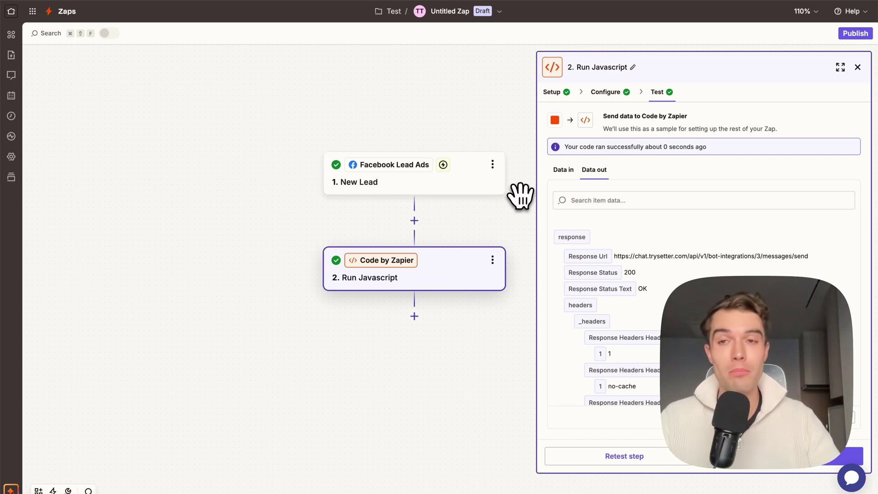
drag(117, 309, 9, 262)
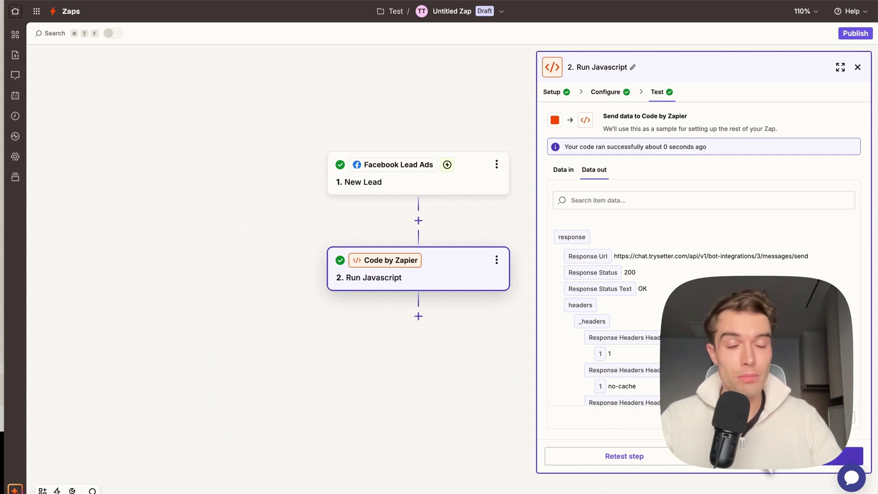
click(805, 464)
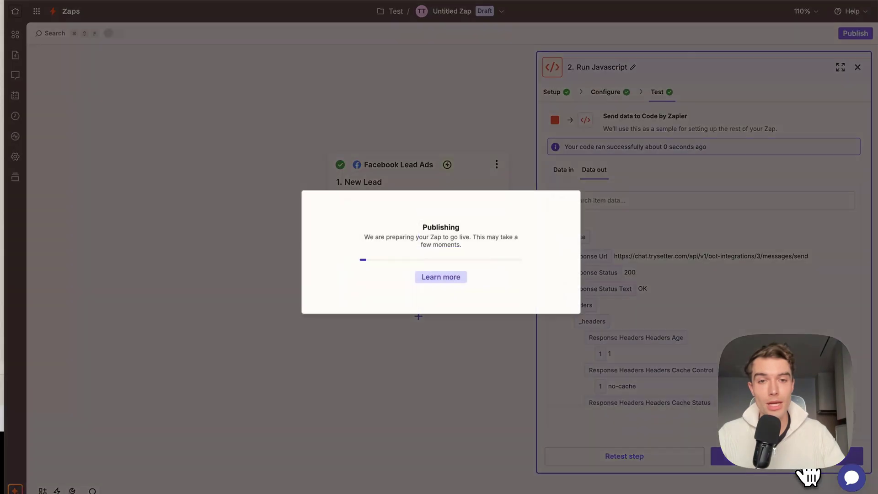